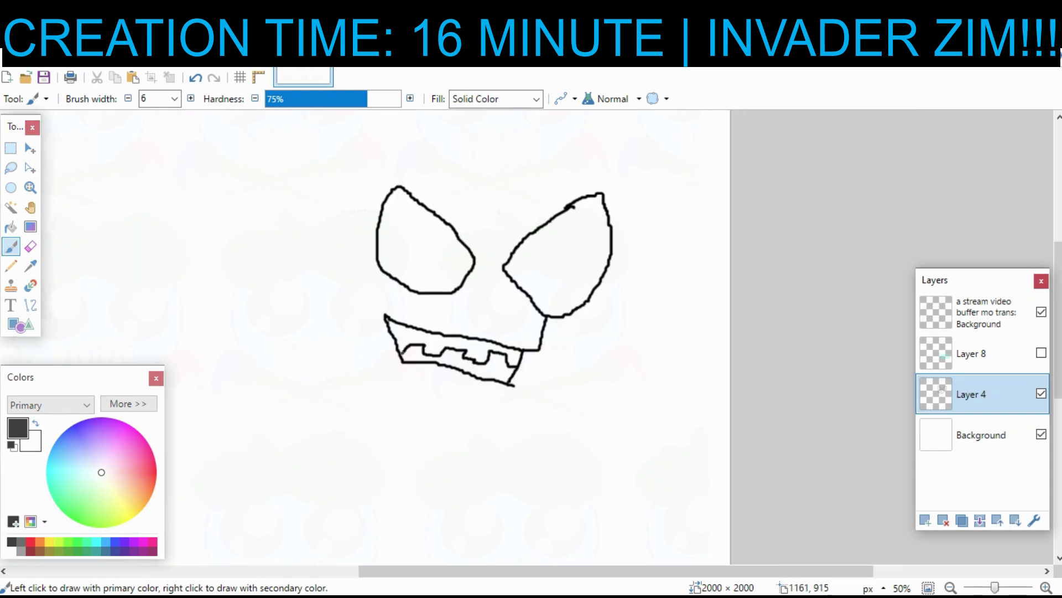
Step: Draw the flat, pointed top of the head above the two eyes with the paintbrush
{"action": "left_click_drag", "start_coordinate": [527, 306], "coordinate": [461, 405]}
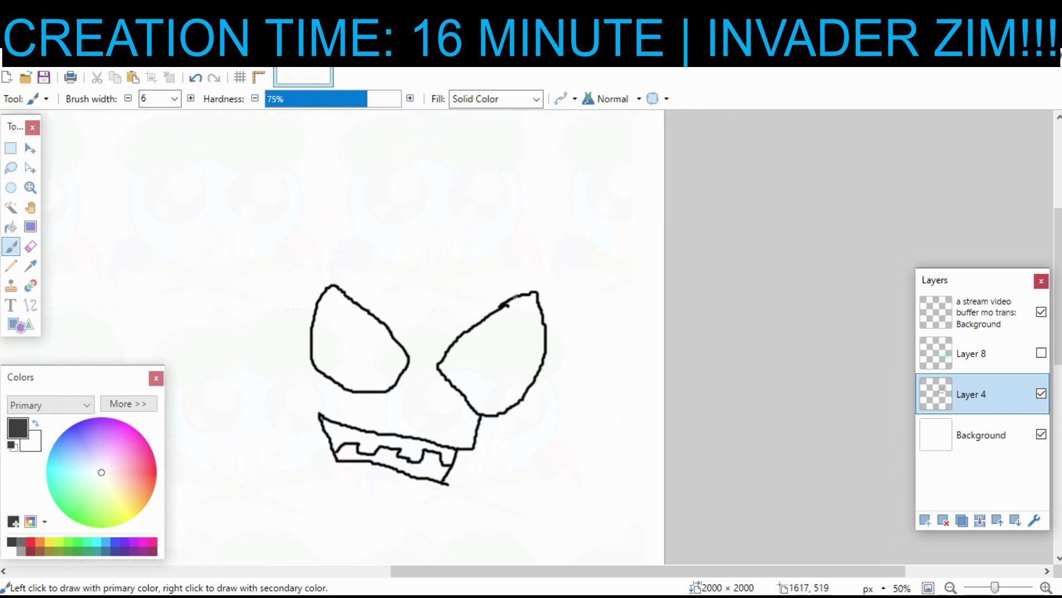
{"action": "mouse_move", "coordinate": [515, 282]}
{"action": "left_mouse_down"}
{"action": "mouse_move", "coordinate": [320, 231]}
{"action": "mouse_move", "coordinate": [435, 222]}
{"action": "mouse_move", "coordinate": [386, 209]}
{"action": "mouse_move", "coordinate": [302, 223]}
{"action": "left_mouse_up"}
{"action": "left_click_drag", "start_coordinate": [320, 227], "coordinate": [386, 210]}
{"action": "scroll", "coordinate": [386, 209], "scroll_direction": "left", "scroll_amount": 3}
{"action": "scroll", "coordinate": [385, 210], "scroll_direction": "down", "scroll_amount": 1}
{"action": "left_click_drag", "start_coordinate": [468, 185], "coordinate": [438, 402]}
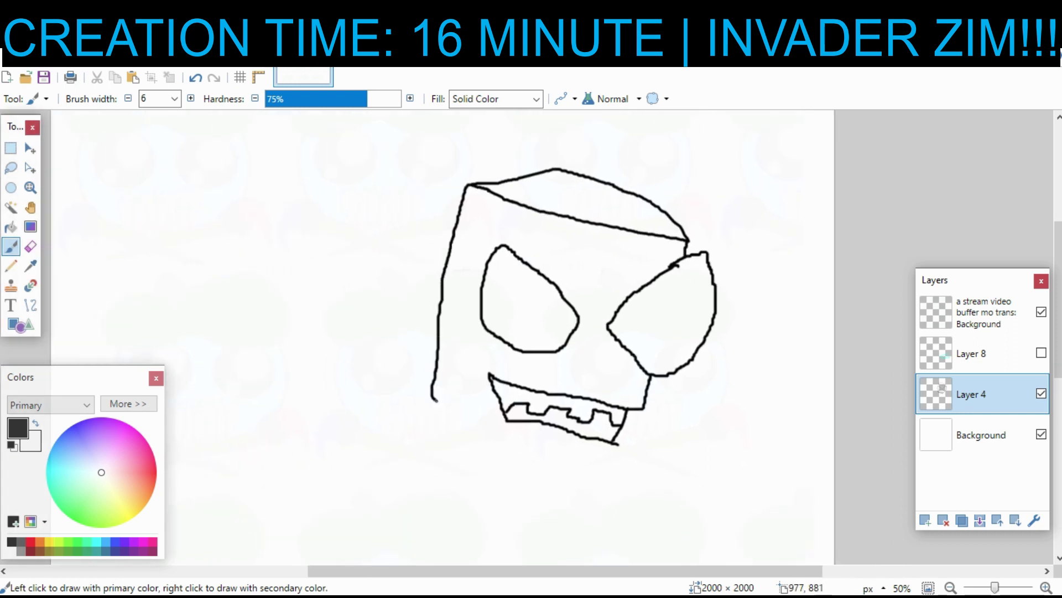
{"action": "left_click_drag", "start_coordinate": [441, 327], "coordinate": [476, 437]}
{"action": "scroll", "coordinate": [479, 426], "scroll_direction": "down", "scroll_amount": 2}
{"action": "scroll", "coordinate": [470, 342], "scroll_direction": "right", "scroll_amount": 1}
{"action": "left_click", "coordinate": [195, 78]}
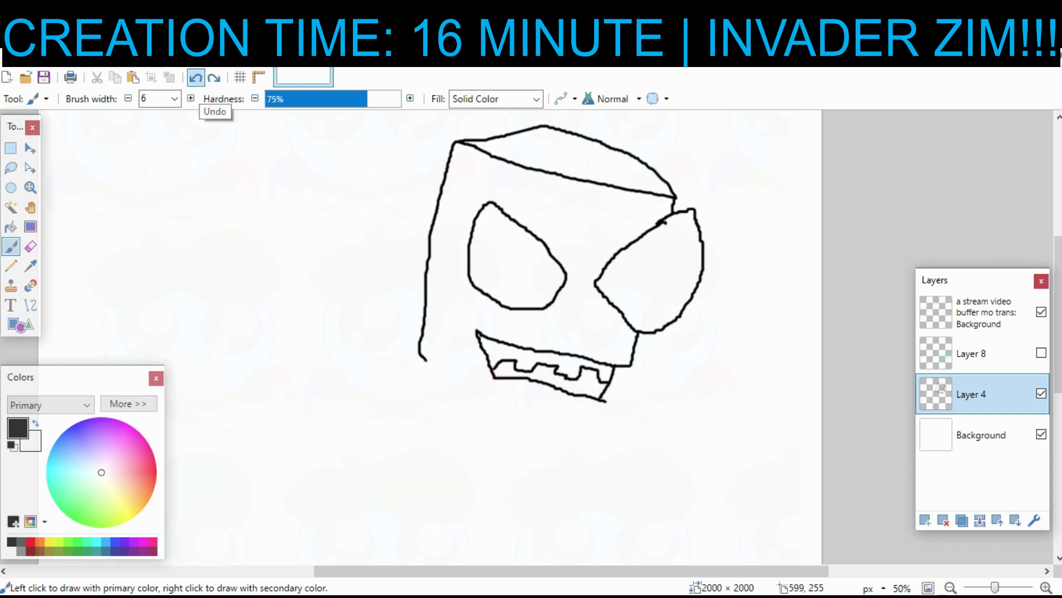
{"action": "left_click", "coordinate": [195, 78]}
Step: Draw the face's side edge and both jaw lines down to the neck, then clean up the overlap beside the mouth corner
{"action": "mouse_move", "coordinate": [487, 154]}
{"action": "left_mouse_down"}
{"action": "mouse_move", "coordinate": [451, 286]}
{"action": "mouse_move", "coordinate": [480, 324]}
{"action": "mouse_move", "coordinate": [477, 384]}
{"action": "mouse_move", "coordinate": [502, 424]}
{"action": "left_mouse_up"}
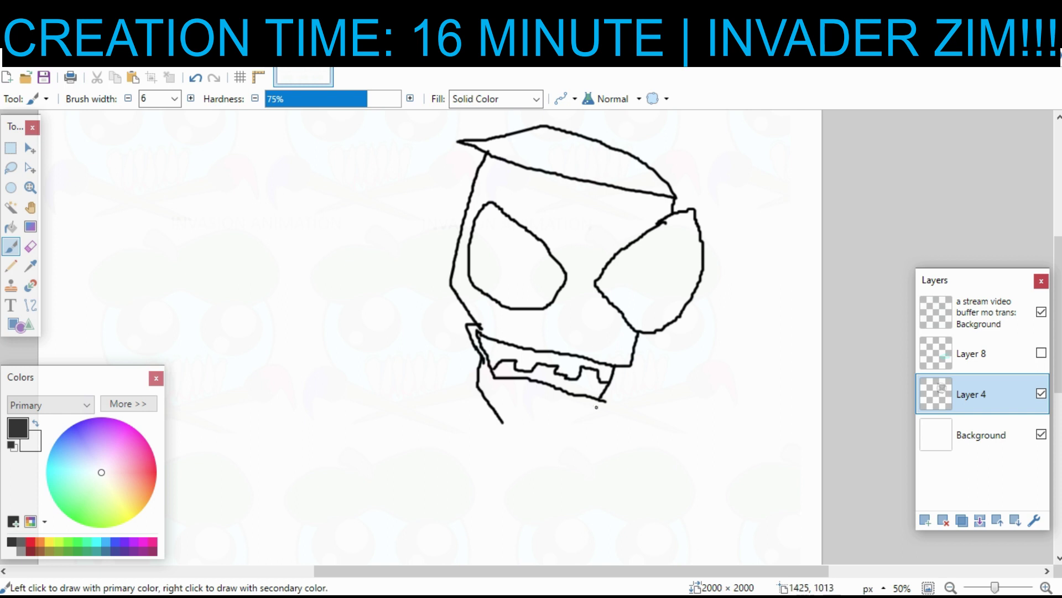
{"action": "left_click_drag", "start_coordinate": [606, 399], "coordinate": [560, 429]}
{"action": "left_click", "coordinate": [31, 246]}
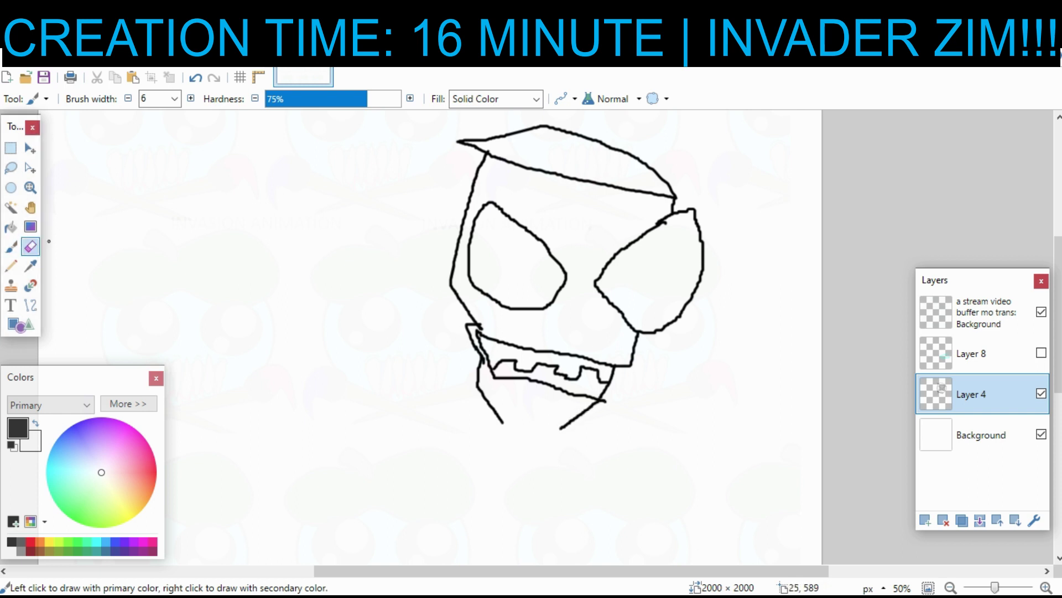
{"action": "left_click_drag", "start_coordinate": [480, 348], "coordinate": [488, 378]}
{"action": "left_click", "coordinate": [11, 246]}
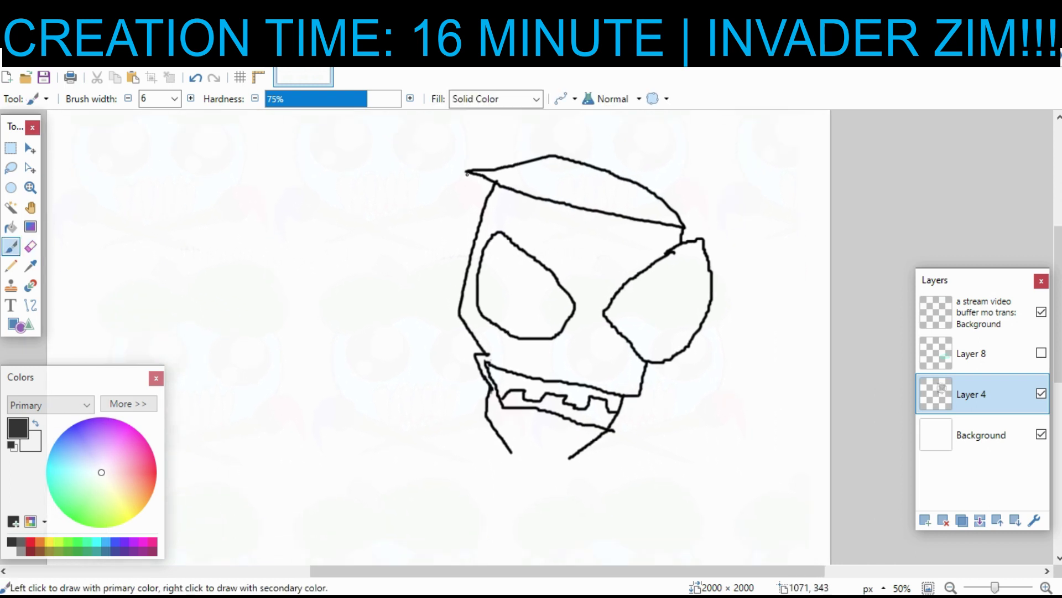
Step: Draw the outer back edge of the head from the pointed top corner to the jaw, and erase the overlap near the mouth
{"action": "mouse_move", "coordinate": [467, 173]}
{"action": "left_mouse_down"}
{"action": "mouse_move", "coordinate": [444, 286]}
{"action": "mouse_move", "coordinate": [477, 392]}
{"action": "left_mouse_up"}
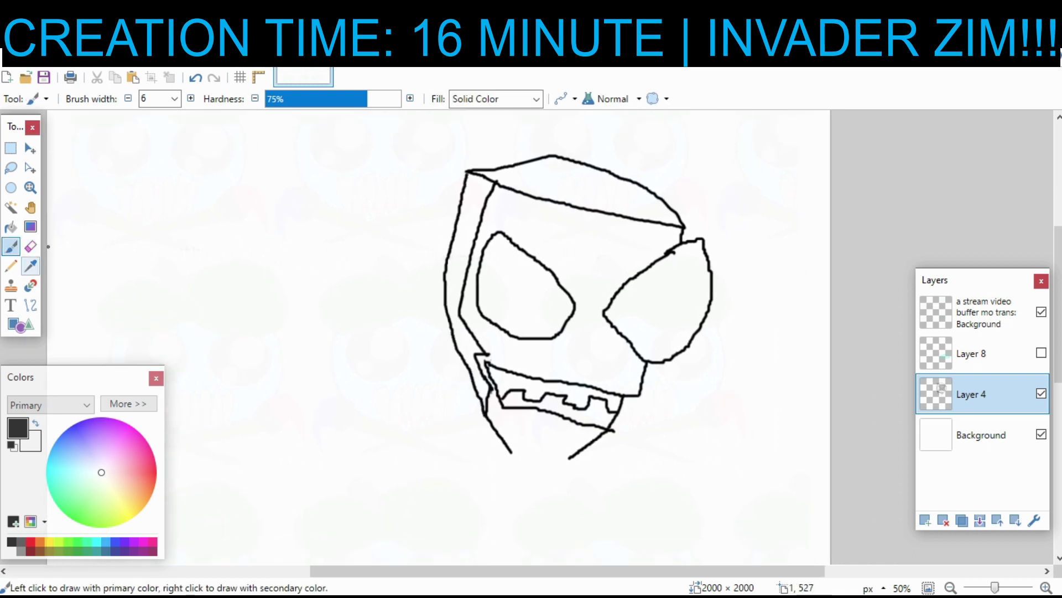
{"action": "key", "text": "e"}
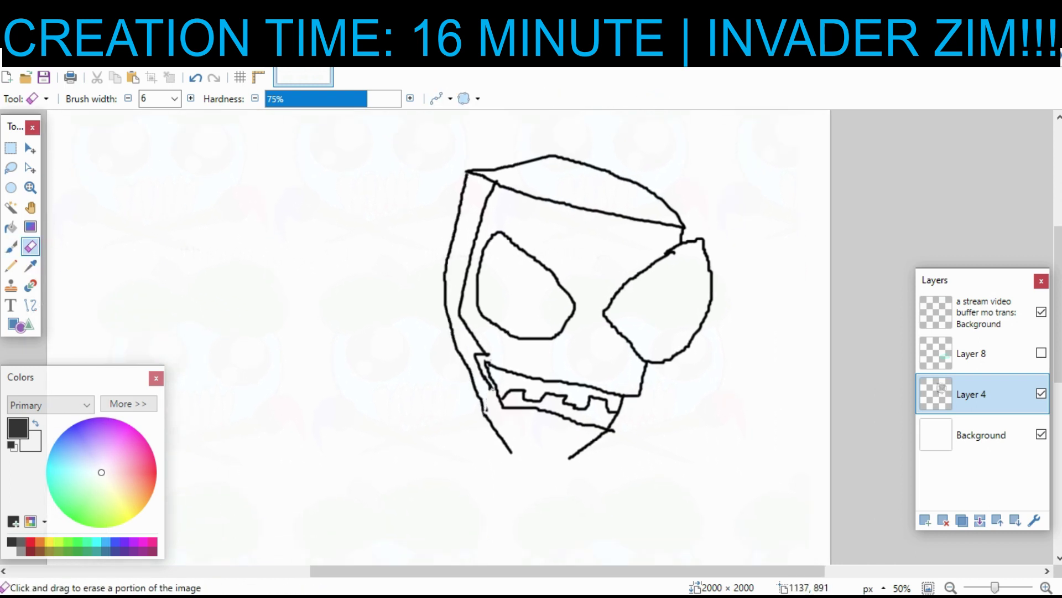
{"action": "left_click_drag", "start_coordinate": [479, 398], "coordinate": [483, 405]}
Step: Draw two pointed collar flaps below the chin, one on each side of the neck
{"action": "mouse_move", "coordinate": [447, 317]}
{"action": "left_mouse_down"}
{"action": "mouse_move", "coordinate": [489, 426]}
{"action": "mouse_move", "coordinate": [428, 171]}
{"action": "left_mouse_up"}
{"action": "key", "text": "b"}
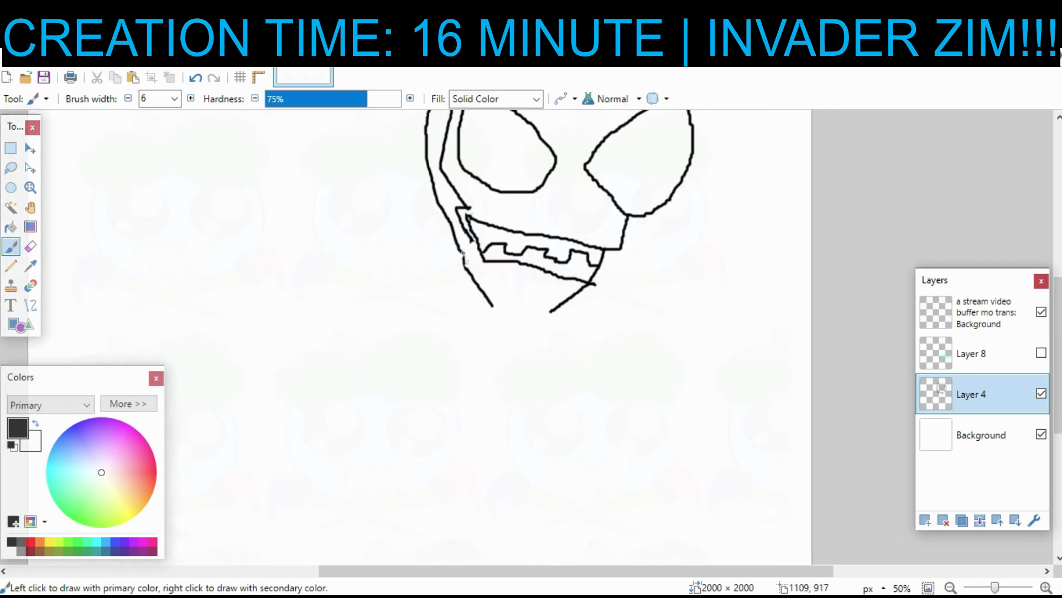
{"action": "scroll", "coordinate": [478, 461], "scroll_direction": "up", "scroll_amount": 4}
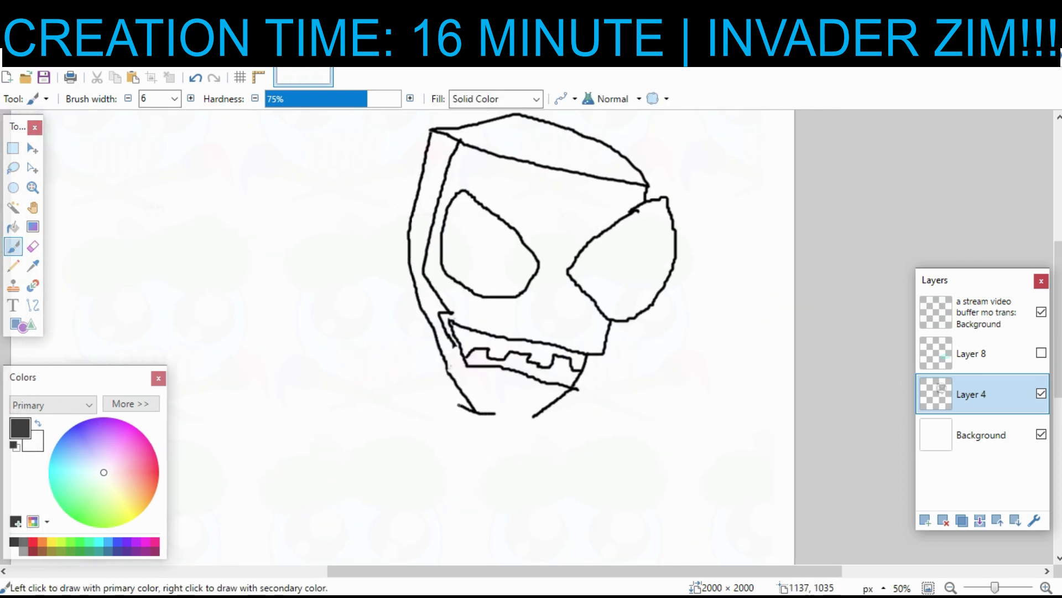
{"action": "left_click_drag", "start_coordinate": [467, 416], "coordinate": [491, 446]}
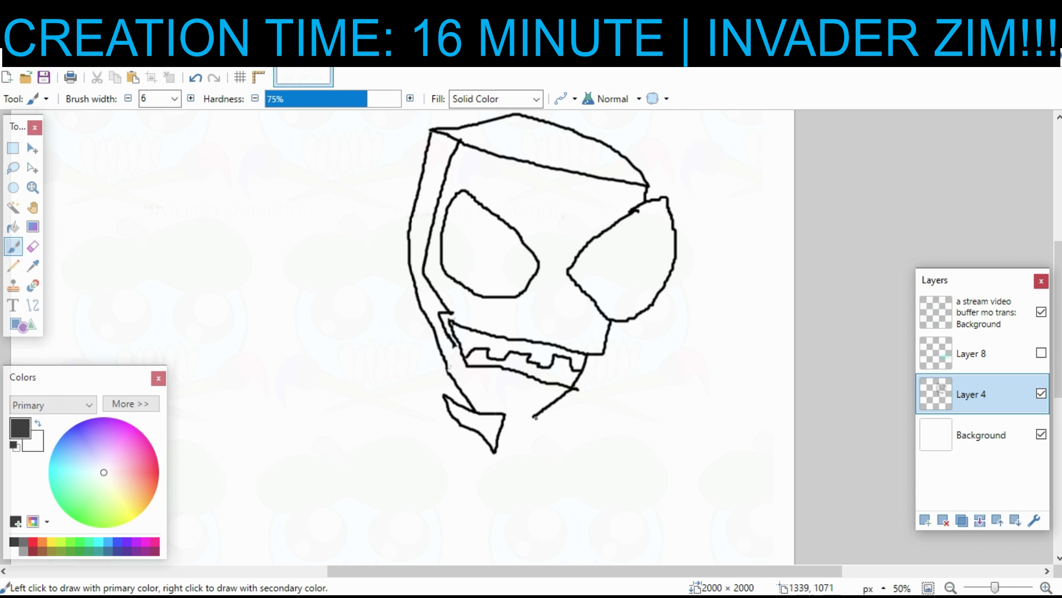
{"action": "mouse_move", "coordinate": [558, 416]}
{"action": "left_mouse_down"}
{"action": "mouse_move", "coordinate": [509, 452]}
{"action": "mouse_move", "coordinate": [518, 419]}
{"action": "left_mouse_up"}
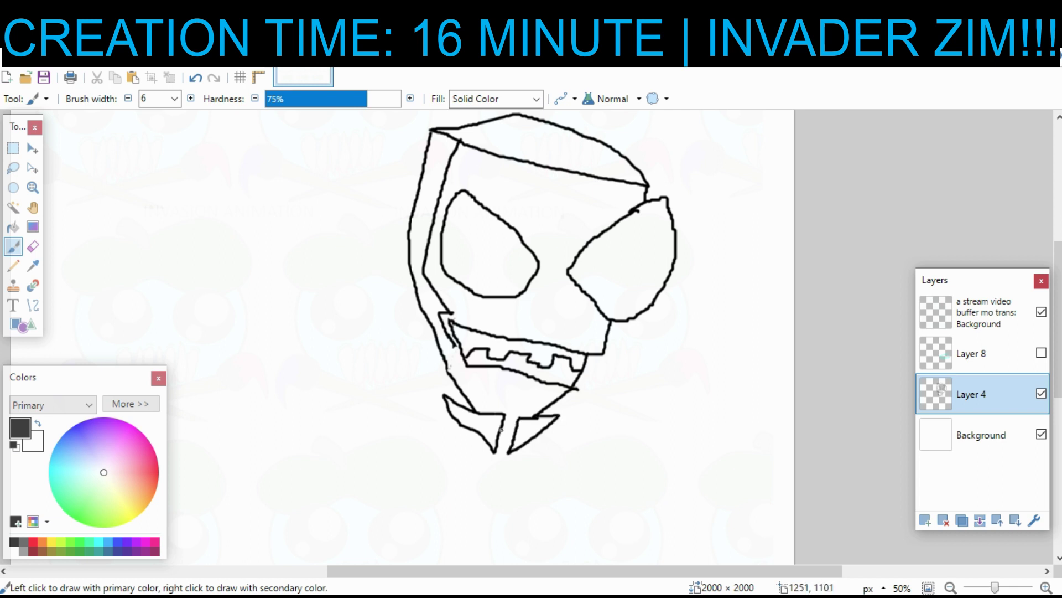
Step: Draw a flared tunic with a short upper sleeve on each side, and add a small notch between the collar flaps
{"action": "scroll", "coordinate": [499, 440], "scroll_direction": "down", "scroll_amount": 3}
{"action": "mouse_move", "coordinate": [516, 300]}
{"action": "left_mouse_down"}
{"action": "mouse_move", "coordinate": [474, 363]}
{"action": "mouse_move", "coordinate": [494, 384]}
{"action": "mouse_move", "coordinate": [520, 347]}
{"action": "mouse_move", "coordinate": [484, 450]}
{"action": "mouse_move", "coordinate": [593, 478]}
{"action": "mouse_move", "coordinate": [581, 361]}
{"action": "left_mouse_up"}
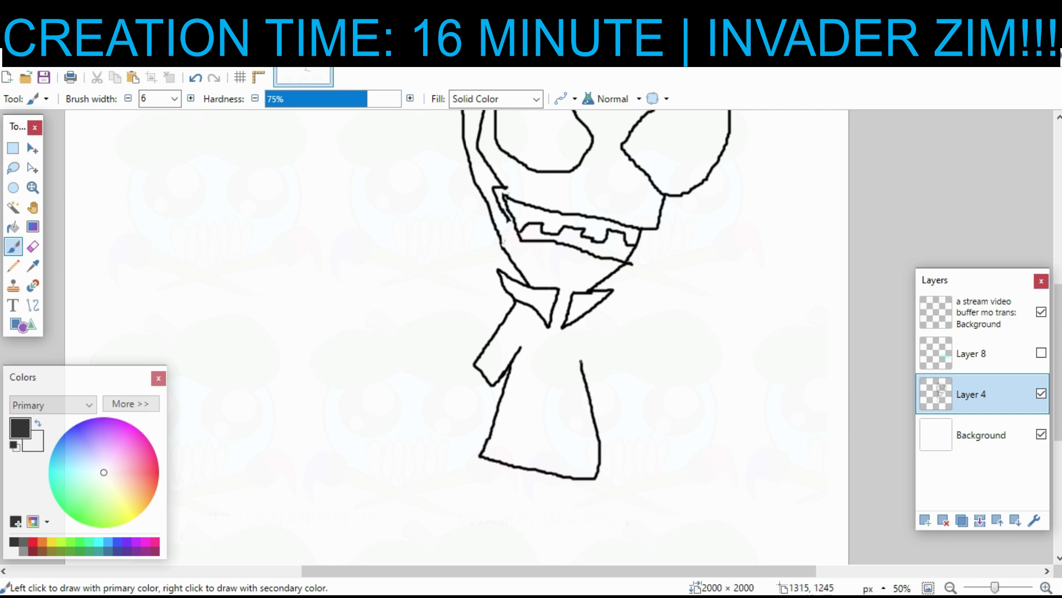
{"action": "left_click_drag", "start_coordinate": [597, 302], "coordinate": [631, 329]}
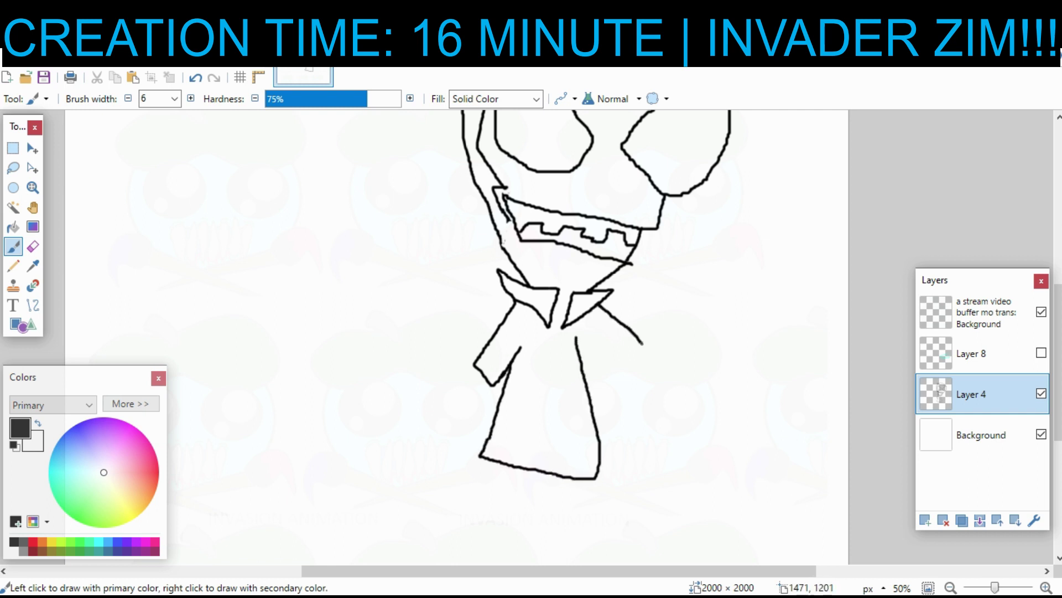
{"action": "mouse_move", "coordinate": [629, 368]}
{"action": "left_mouse_down"}
{"action": "mouse_move", "coordinate": [587, 333]}
{"action": "mouse_move", "coordinate": [515, 392]}
{"action": "mouse_move", "coordinate": [436, 424]}
{"action": "left_mouse_up"}
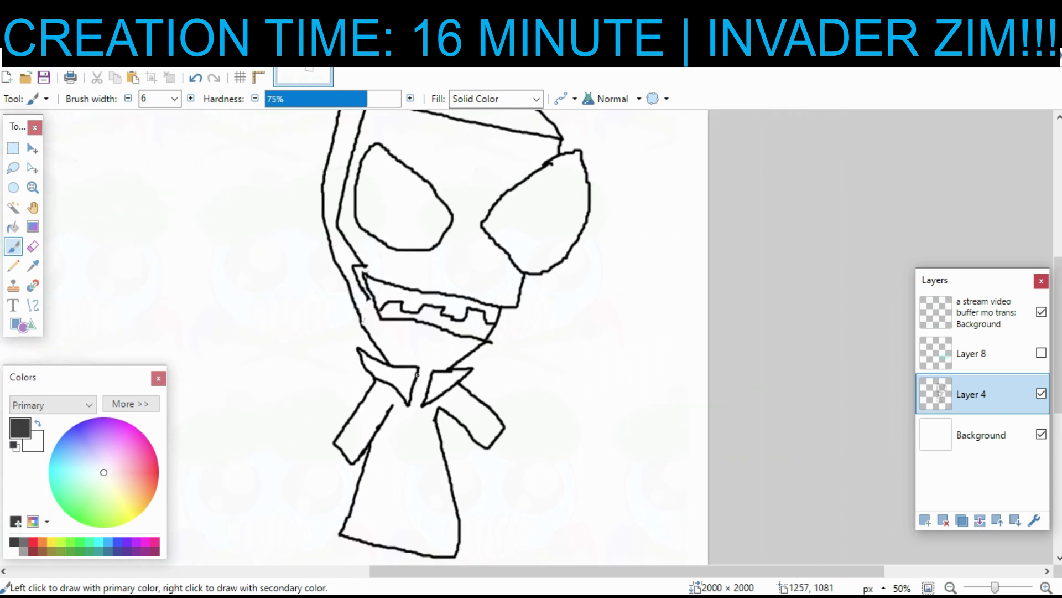
{"action": "left_click_drag", "start_coordinate": [444, 367], "coordinate": [389, 210]}
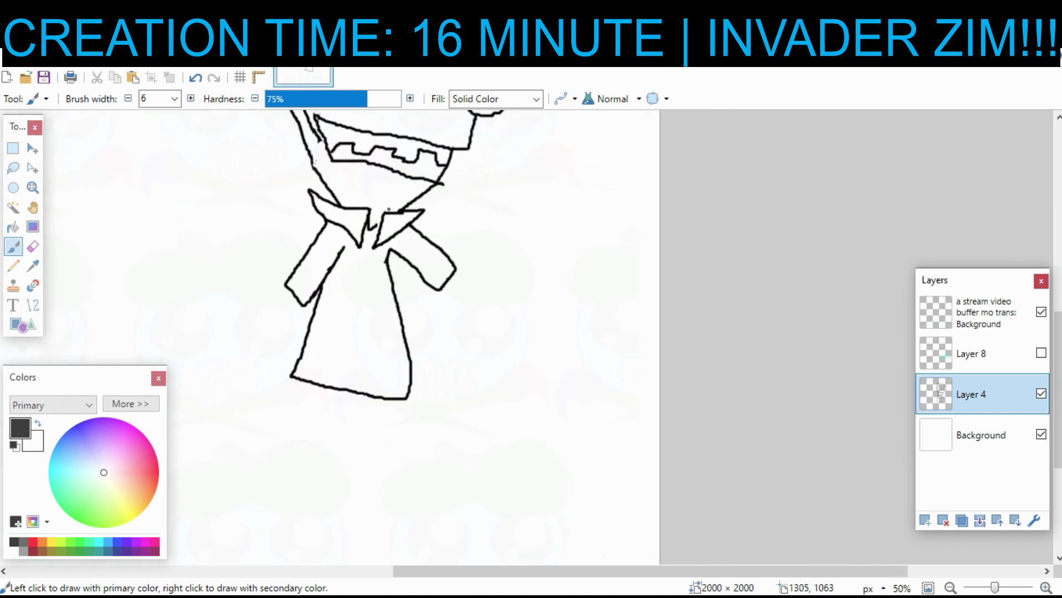
Step: Draw the left forearm glove with a pointed cuff and a clawed hand hanging down
{"action": "scroll", "coordinate": [457, 272], "scroll_direction": "left", "scroll_amount": 6}
{"action": "mouse_move", "coordinate": [486, 267]}
{"action": "left_mouse_down"}
{"action": "mouse_move", "coordinate": [462, 253]}
{"action": "mouse_move", "coordinate": [438, 360]}
{"action": "left_mouse_up"}
{"action": "mouse_move", "coordinate": [520, 271]}
{"action": "left_mouse_down"}
{"action": "mouse_move", "coordinate": [459, 354]}
{"action": "mouse_move", "coordinate": [473, 395]}
{"action": "mouse_move", "coordinate": [455, 378]}
{"action": "mouse_move", "coordinate": [435, 420]}
{"action": "mouse_move", "coordinate": [425, 385]}
{"action": "mouse_move", "coordinate": [408, 400]}
{"action": "mouse_move", "coordinate": [400, 437]}
{"action": "mouse_move", "coordinate": [434, 351]}
{"action": "left_mouse_up"}
Step: Draw the right forearm glove stretched outwards, ending in a raised clawed hand
{"action": "scroll", "coordinate": [508, 357], "scroll_direction": "up", "scroll_amount": 2}
{"action": "scroll", "coordinate": [509, 357], "scroll_direction": "right", "scroll_amount": 7}
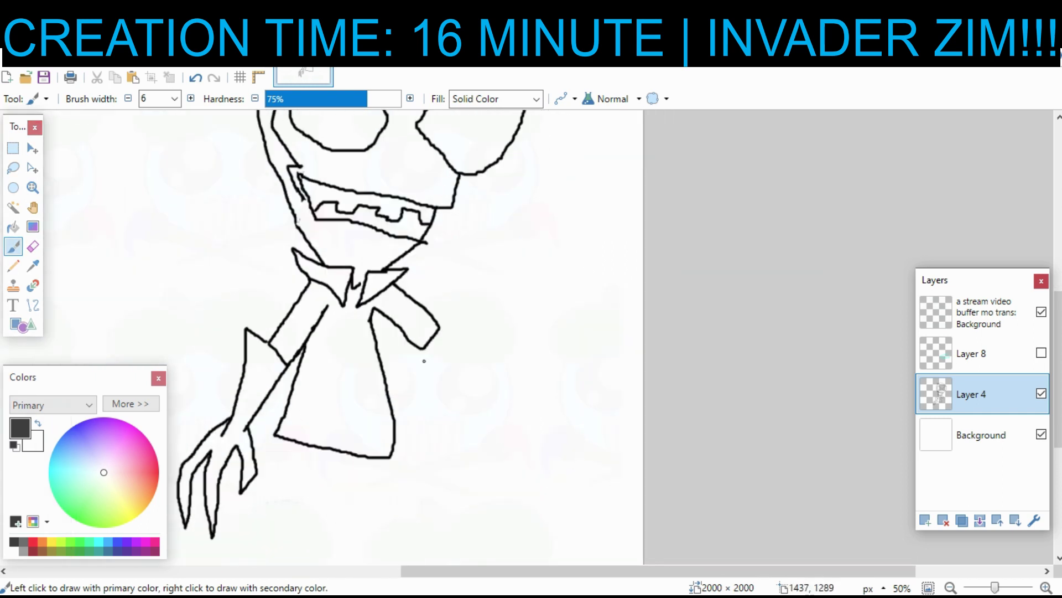
{"action": "left_click_drag", "start_coordinate": [437, 306], "coordinate": [496, 392]}
{"action": "left_click", "coordinate": [195, 77]}
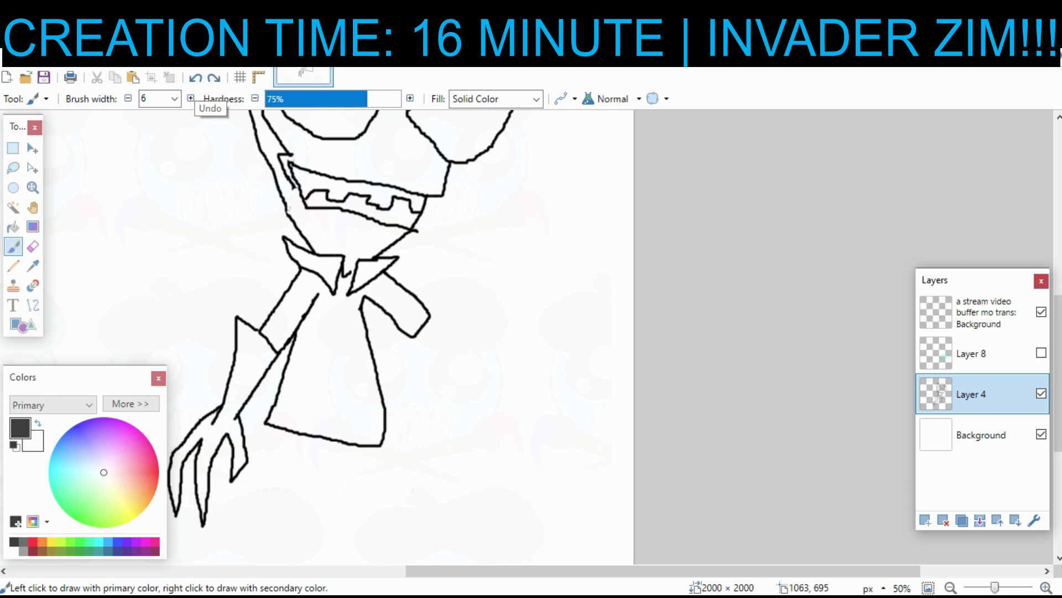
{"action": "mouse_move", "coordinate": [432, 300]}
{"action": "left_mouse_down"}
{"action": "mouse_move", "coordinate": [401, 357]}
{"action": "mouse_move", "coordinate": [514, 332]}
{"action": "left_mouse_up"}
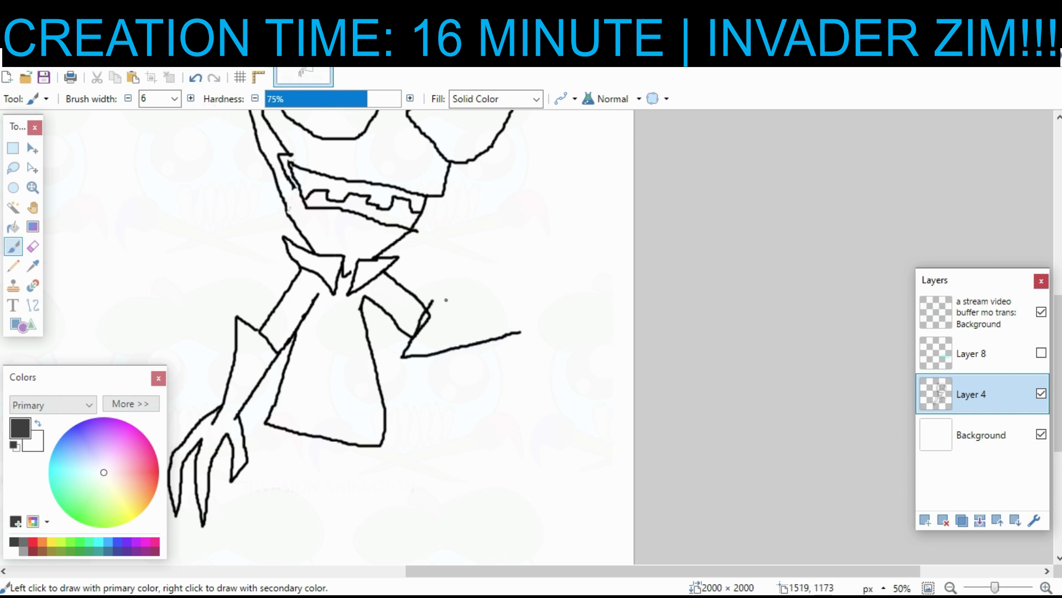
{"action": "mouse_move", "coordinate": [433, 299]}
{"action": "left_mouse_down"}
{"action": "mouse_move", "coordinate": [523, 306]}
{"action": "mouse_move", "coordinate": [497, 281]}
{"action": "mouse_move", "coordinate": [539, 265]}
{"action": "mouse_move", "coordinate": [519, 279]}
{"action": "mouse_move", "coordinate": [540, 304]}
{"action": "mouse_move", "coordinate": [583, 236]}
{"action": "mouse_move", "coordinate": [573, 214]}
{"action": "mouse_move", "coordinate": [603, 266]}
{"action": "mouse_move", "coordinate": [558, 314]}
{"action": "mouse_move", "coordinate": [618, 296]}
{"action": "mouse_move", "coordinate": [616, 247]}
{"action": "left_mouse_up"}
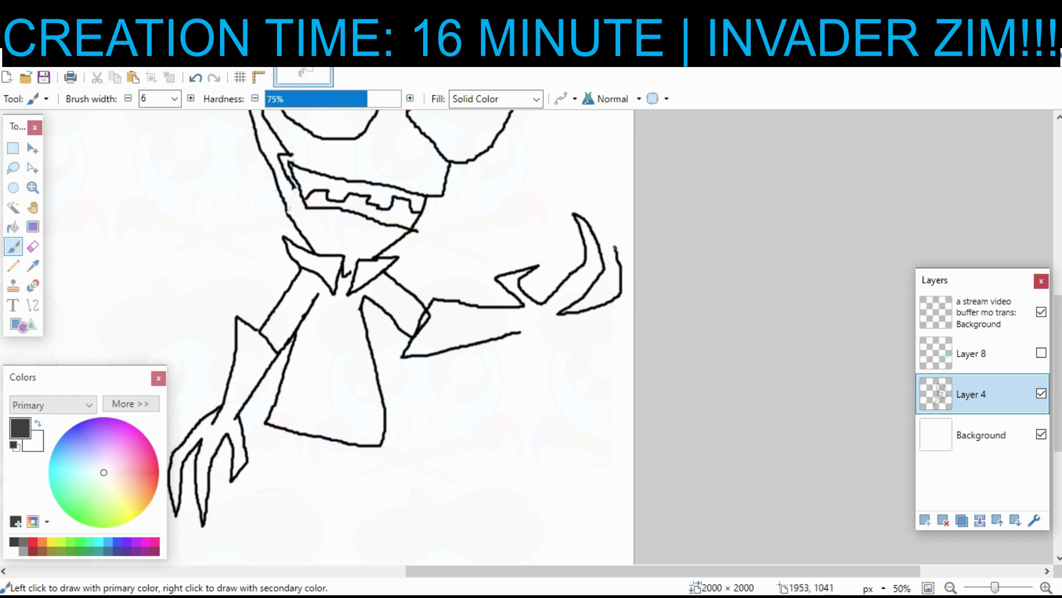
{"action": "mouse_move", "coordinate": [633, 309]}
{"action": "left_mouse_down"}
{"action": "mouse_move", "coordinate": [521, 332]}
{"action": "mouse_move", "coordinate": [540, 318]}
{"action": "left_mouse_up"}
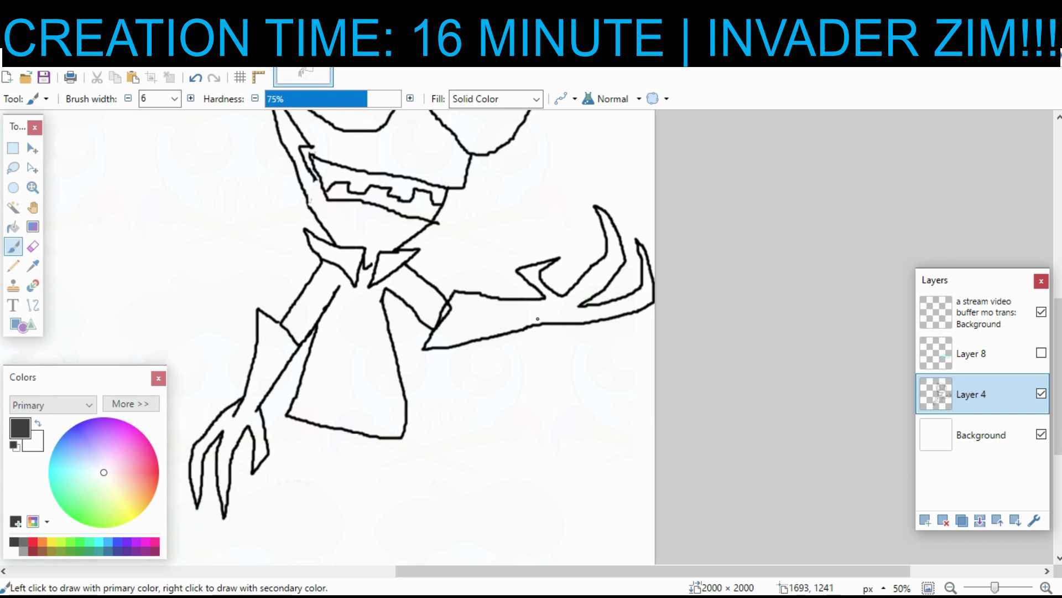
Step: Erase the overlapping sleeve stroke inside the right cuff and the lower end of the inner head line
{"action": "left_click", "coordinate": [33, 246]}
{"action": "left_click_drag", "start_coordinate": [450, 308], "coordinate": [444, 318]}
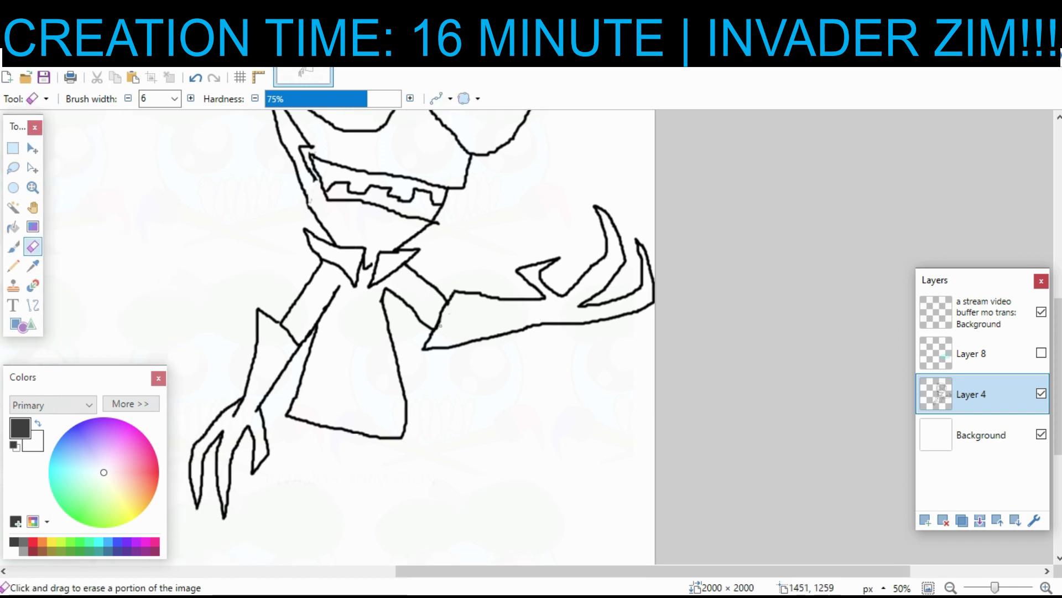
{"action": "scroll", "coordinate": [440, 325], "scroll_direction": "up", "scroll_amount": 3}
{"action": "scroll", "coordinate": [435, 292], "scroll_direction": "up", "scroll_amount": 7}
{"action": "scroll", "coordinate": [435, 292], "scroll_direction": "left", "scroll_amount": 4}
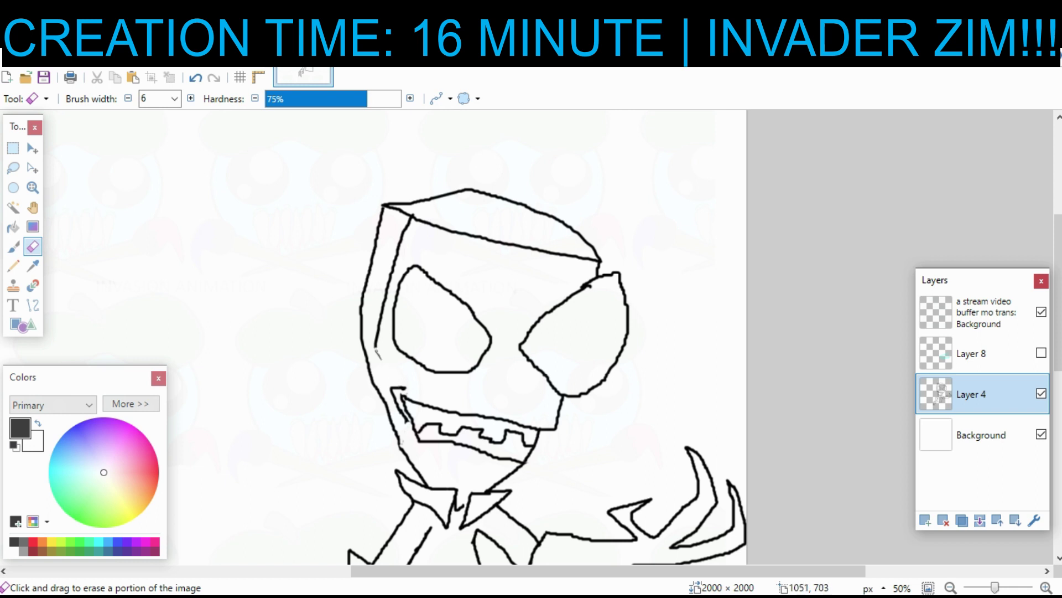
{"action": "scroll", "coordinate": [588, 269], "scroll_direction": "down", "scroll_amount": 1}
{"action": "scroll", "coordinate": [576, 283], "scroll_direction": "down", "scroll_amount": 4}
{"action": "scroll", "coordinate": [576, 282], "scroll_direction": "left", "scroll_amount": 2}
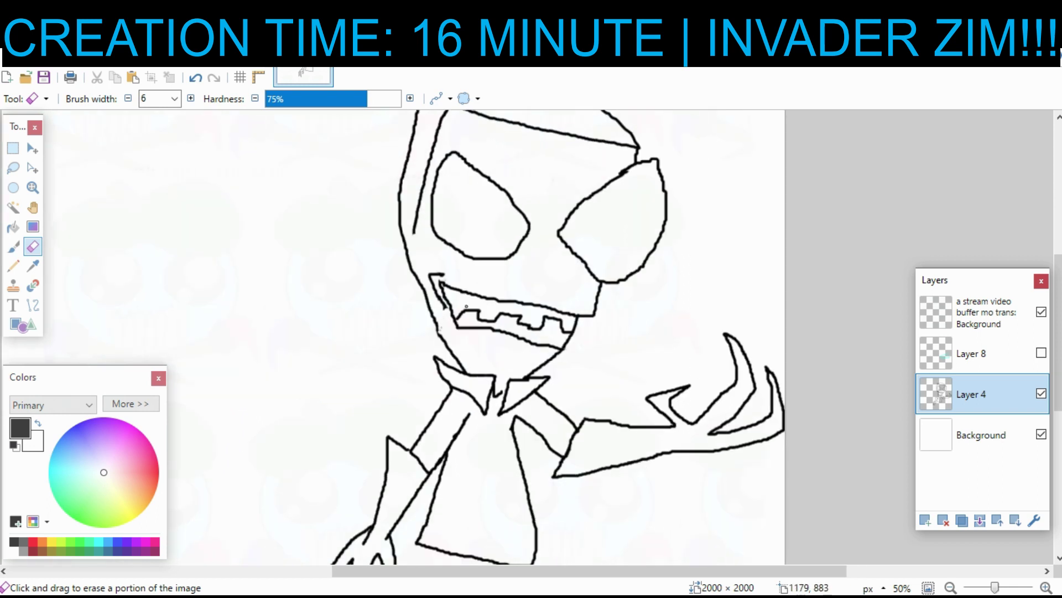
Step: Draw two thin legs with pointed boots below the hem of the tunic
{"action": "key", "text": "b"}
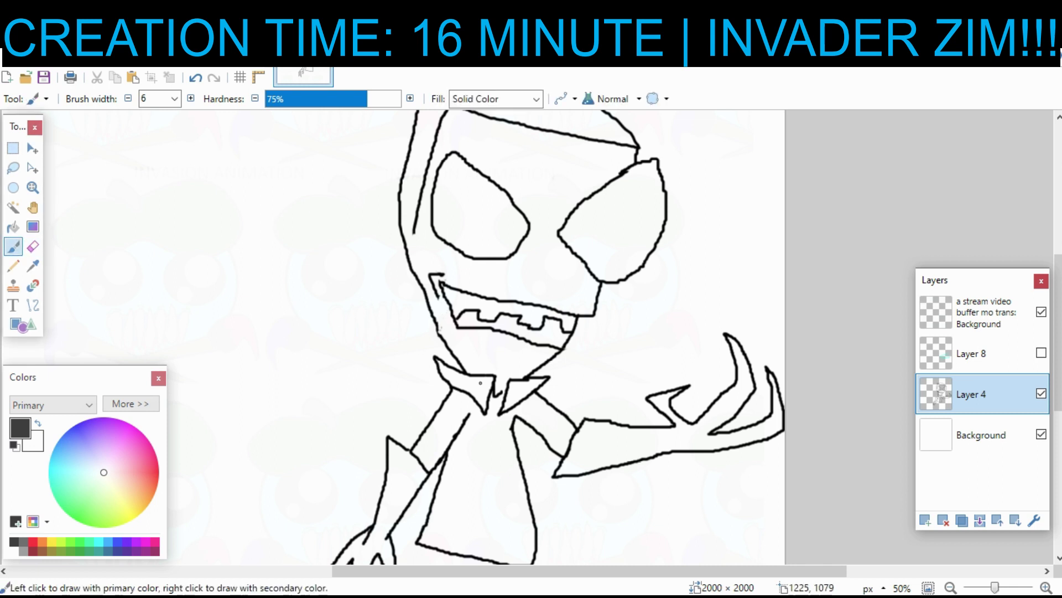
{"action": "left_click_drag", "start_coordinate": [502, 391], "coordinate": [530, 435]}
{"action": "mouse_move", "coordinate": [568, 485]}
{"action": "left_mouse_down"}
{"action": "mouse_move", "coordinate": [596, 111]}
{"action": "mouse_move", "coordinate": [557, 391]}
{"action": "left_mouse_up"}
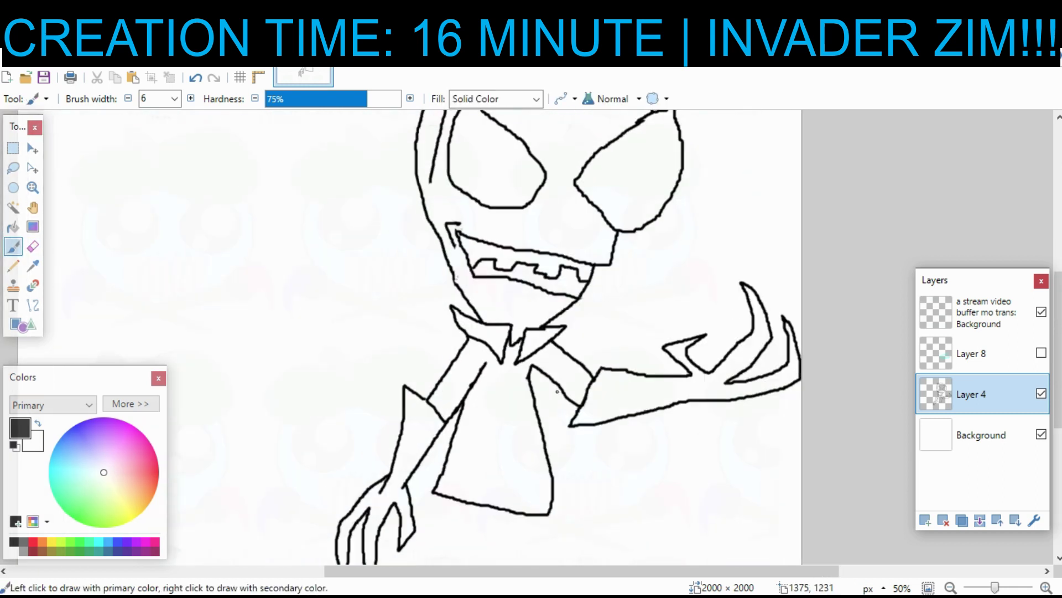
{"action": "left_click_drag", "start_coordinate": [510, 487], "coordinate": [517, 388]}
{"action": "scroll", "coordinate": [518, 387], "scroll_direction": "down", "scroll_amount": 4}
{"action": "scroll", "coordinate": [518, 387], "scroll_direction": "right", "scroll_amount": 1}
{"action": "mouse_move", "coordinate": [466, 309]}
{"action": "left_mouse_down"}
{"action": "mouse_move", "coordinate": [440, 436]}
{"action": "mouse_move", "coordinate": [458, 459]}
{"action": "mouse_move", "coordinate": [427, 395]}
{"action": "left_mouse_up"}
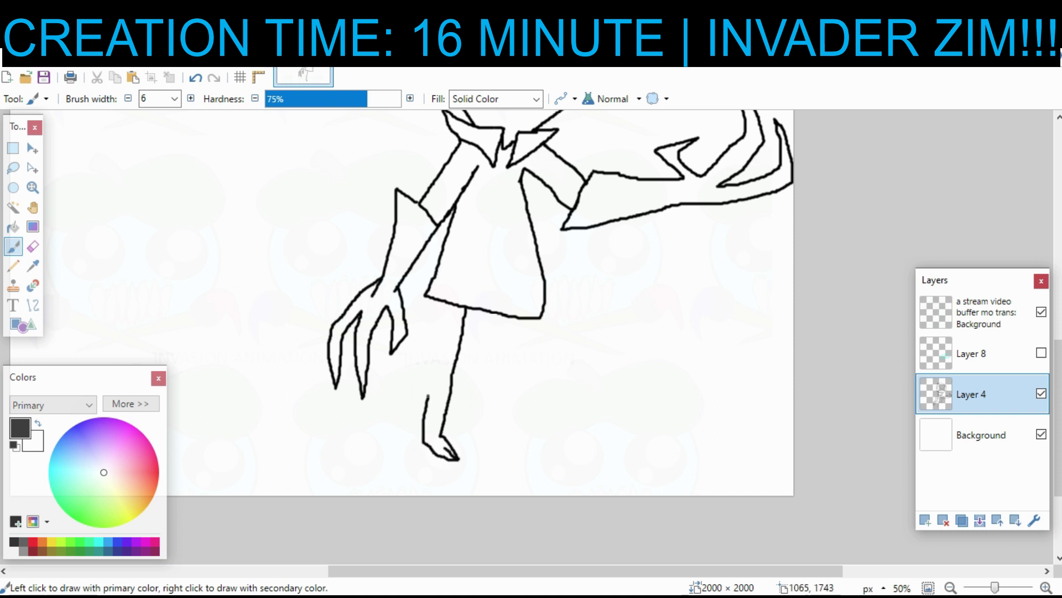
{"action": "mouse_move", "coordinate": [422, 437]}
{"action": "left_mouse_down"}
{"action": "mouse_move", "coordinate": [418, 381]}
{"action": "mouse_move", "coordinate": [432, 378]}
{"action": "mouse_move", "coordinate": [446, 307]}
{"action": "mouse_move", "coordinate": [494, 353]}
{"action": "mouse_move", "coordinate": [471, 378]}
{"action": "mouse_move", "coordinate": [479, 438]}
{"action": "mouse_move", "coordinate": [512, 451]}
{"action": "mouse_move", "coordinate": [494, 429]}
{"action": "mouse_move", "coordinate": [518, 333]}
{"action": "left_mouse_up"}
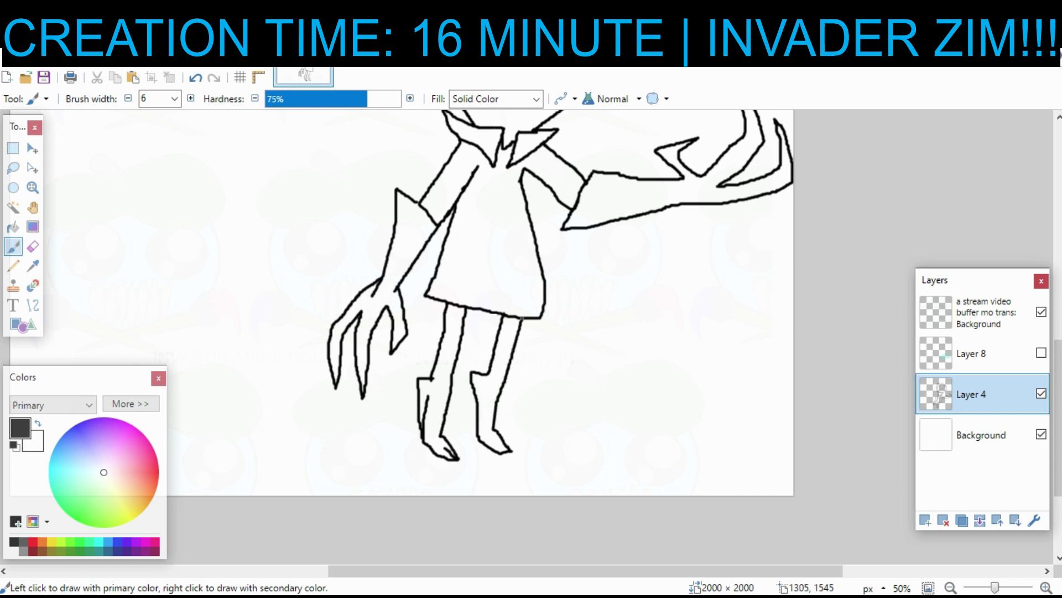
Step: Fill both legs and the left glove with black, and the right glove with very dark grey
{"action": "key", "text": "f"}
{"action": "left_click", "coordinate": [442, 388]}
{"action": "left_click", "coordinate": [493, 399]}
{"action": "scroll", "coordinate": [497, 404], "scroll_direction": "up", "scroll_amount": 5}
{"action": "left_click", "coordinate": [425, 363]}
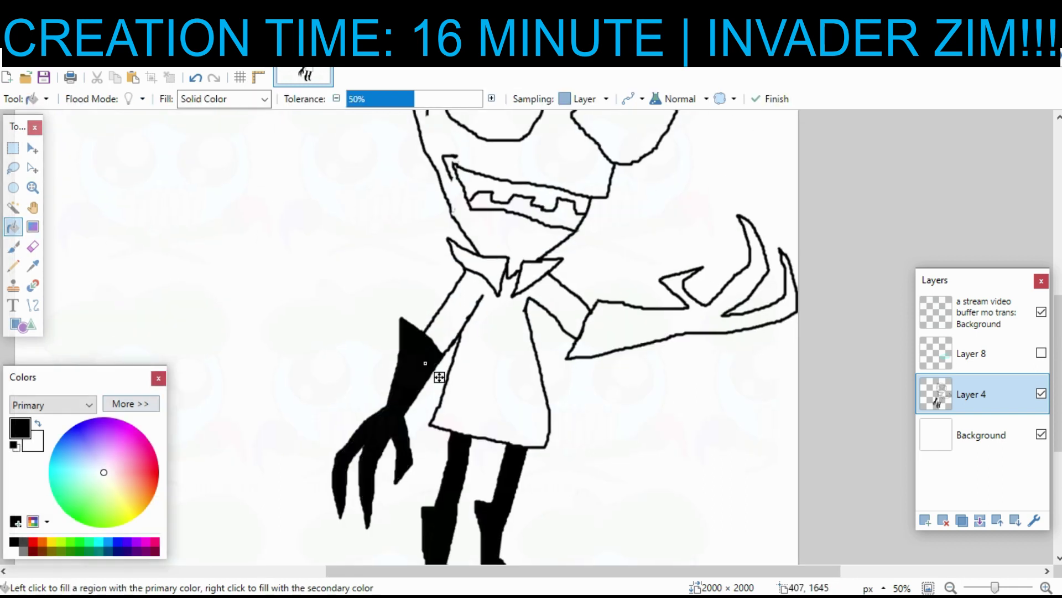
{"action": "left_click", "coordinate": [131, 403]}
{"action": "left_click", "coordinate": [200, 541]}
{"action": "left_click", "coordinate": [611, 324]}
Step: Fill the tunic with magenta and both collar flaps with a more saturated magenta
{"action": "left_click_drag", "start_coordinate": [583, 291], "coordinate": [531, 363]}
{"action": "left_click_drag", "start_coordinate": [483, 252], "coordinate": [522, 264]}
{"action": "left_click", "coordinate": [459, 440]}
{"action": "left_click", "coordinate": [133, 441]}
{"action": "left_click_drag", "start_coordinate": [201, 543], "coordinate": [238, 543]}
{"action": "mouse_move", "coordinate": [232, 523]}
{"action": "left_mouse_down"}
{"action": "mouse_move", "coordinate": [246, 523]}
{"action": "mouse_move", "coordinate": [234, 542]}
{"action": "mouse_move", "coordinate": [228, 524]}
{"action": "mouse_move", "coordinate": [236, 542]}
{"action": "mouse_move", "coordinate": [246, 523]}
{"action": "left_mouse_up"}
{"action": "left_click", "coordinate": [477, 352]}
{"action": "left_click", "coordinate": [518, 353]}
Step: Fill the face with light green and the flat top of the head with a paler green
{"action": "left_click_drag", "start_coordinate": [449, 408], "coordinate": [429, 489]}
{"action": "left_click", "coordinate": [450, 403]}
{"action": "left_click", "coordinate": [68, 542]}
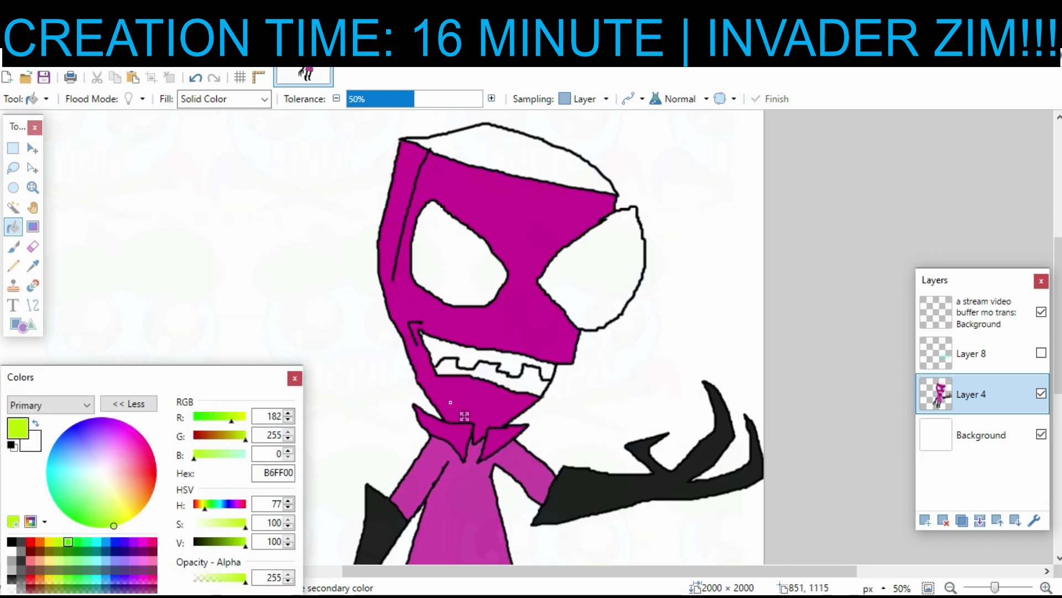
{"action": "left_click", "coordinate": [68, 542]}
{"action": "left_click_drag", "start_coordinate": [245, 523], "coordinate": [221, 524]}
{"action": "left_click_drag", "start_coordinate": [547, 253], "coordinate": [544, 312]}
{"action": "left_click", "coordinate": [515, 218]}
Step: Close the gap below the head's side strip and fill the strip with darker green 77C655 at 28% tolerance
{"action": "mouse_move", "coordinate": [222, 523]}
{"action": "left_mouse_down"}
{"action": "mouse_move", "coordinate": [208, 524]}
{"action": "mouse_move", "coordinate": [237, 523]}
{"action": "mouse_move", "coordinate": [224, 523]}
{"action": "mouse_move", "coordinate": [236, 542]}
{"action": "left_mouse_up"}
{"action": "left_click", "coordinate": [13, 246]}
{"action": "left_click_drag", "start_coordinate": [390, 337], "coordinate": [383, 363]}
{"action": "left_click", "coordinate": [13, 227]}
{"action": "left_click", "coordinate": [398, 259]}
{"action": "left_click", "coordinate": [386, 99]}
{"action": "left_click_drag", "start_coordinate": [545, 250], "coordinate": [530, 252]}
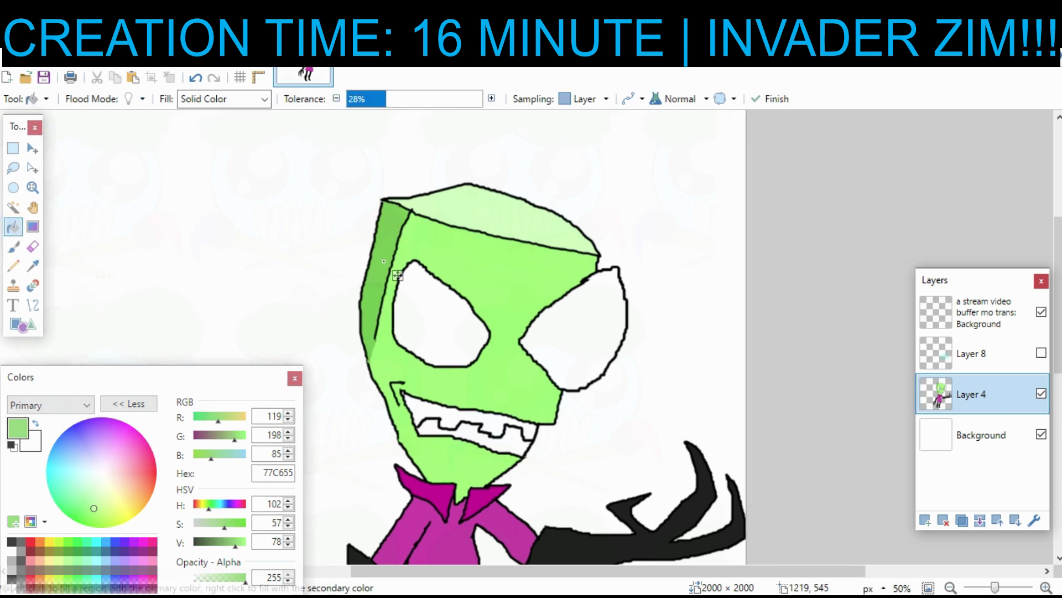
Step: Recolour the black line between the side strip and the front of the face with the darker green
{"action": "key", "text": "b"}
{"action": "scroll", "coordinate": [397, 275], "scroll_direction": "left", "scroll_amount": 1}
{"action": "left_click", "coordinate": [13, 227]}
{"action": "left_click", "coordinate": [403, 228]}
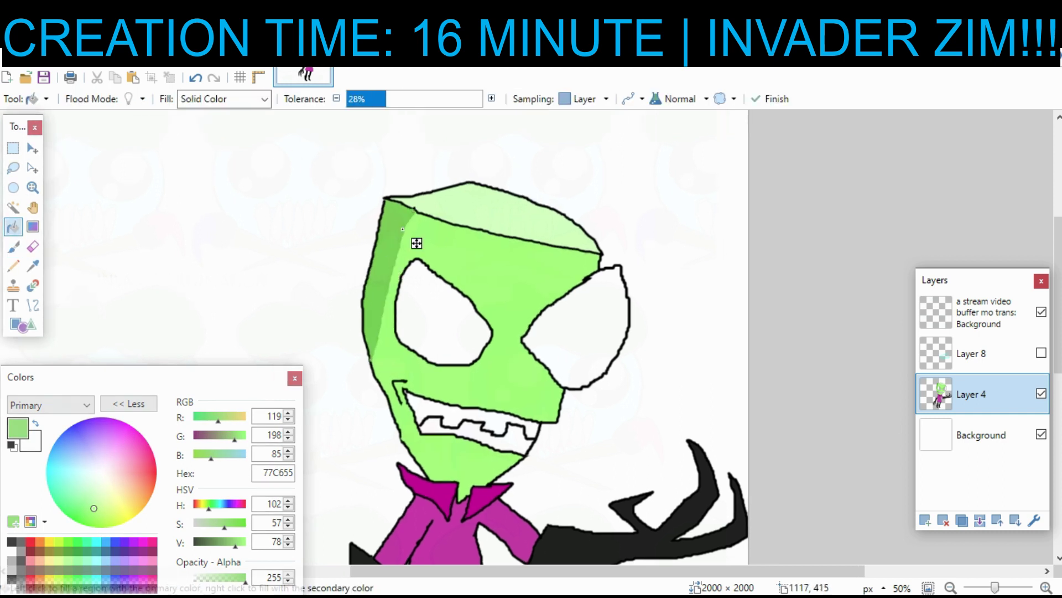
Step: Fill the left and right eyes with red, starting from FF0000 and adjusting the shade
{"action": "left_click", "coordinate": [13, 246]}
{"action": "scroll", "coordinate": [402, 306], "scroll_direction": "down", "scroll_amount": 1}
{"action": "scroll", "coordinate": [403, 307], "scroll_direction": "right", "scroll_amount": 1}
{"action": "left_click", "coordinate": [14, 226]}
{"action": "left_click", "coordinate": [31, 542]}
{"action": "left_click", "coordinate": [374, 271]}
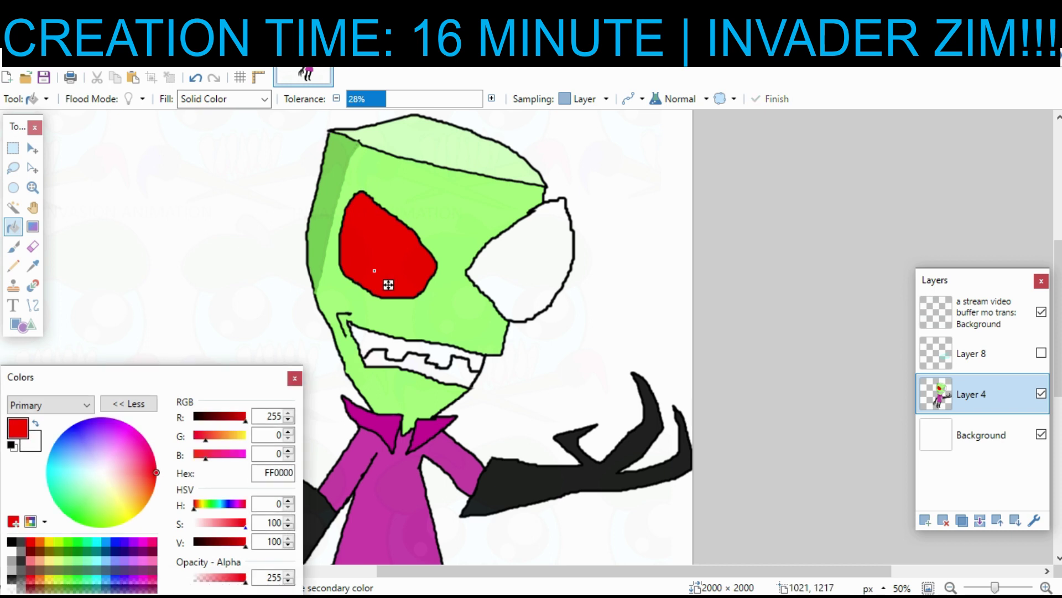
{"action": "mouse_move", "coordinate": [246, 523]}
{"action": "left_mouse_down"}
{"action": "mouse_move", "coordinate": [238, 545]}
{"action": "mouse_move", "coordinate": [228, 523]}
{"action": "left_mouse_up"}
{"action": "left_click", "coordinate": [538, 274]}
Step: Outline a large oval and a small round highlight in the right eye with pale red DB7F7F
{"action": "left_click", "coordinate": [13, 247]}
{"action": "left_click_drag", "start_coordinate": [547, 220], "coordinate": [543, 260]}
{"action": "left_click", "coordinate": [196, 78]}
{"action": "left_click_drag", "start_coordinate": [228, 523], "coordinate": [217, 523]}
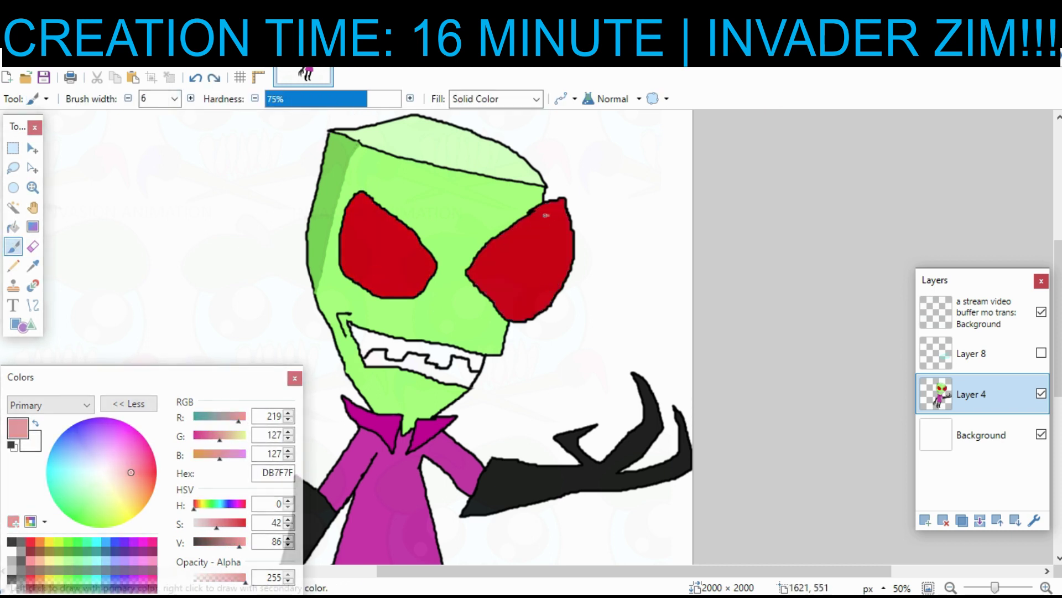
{"action": "mouse_move", "coordinate": [548, 215]}
{"action": "left_mouse_down"}
{"action": "mouse_move", "coordinate": [551, 266]}
{"action": "mouse_move", "coordinate": [547, 217]}
{"action": "left_mouse_up"}
{"action": "left_click_drag", "start_coordinate": [514, 271], "coordinate": [514, 274]}
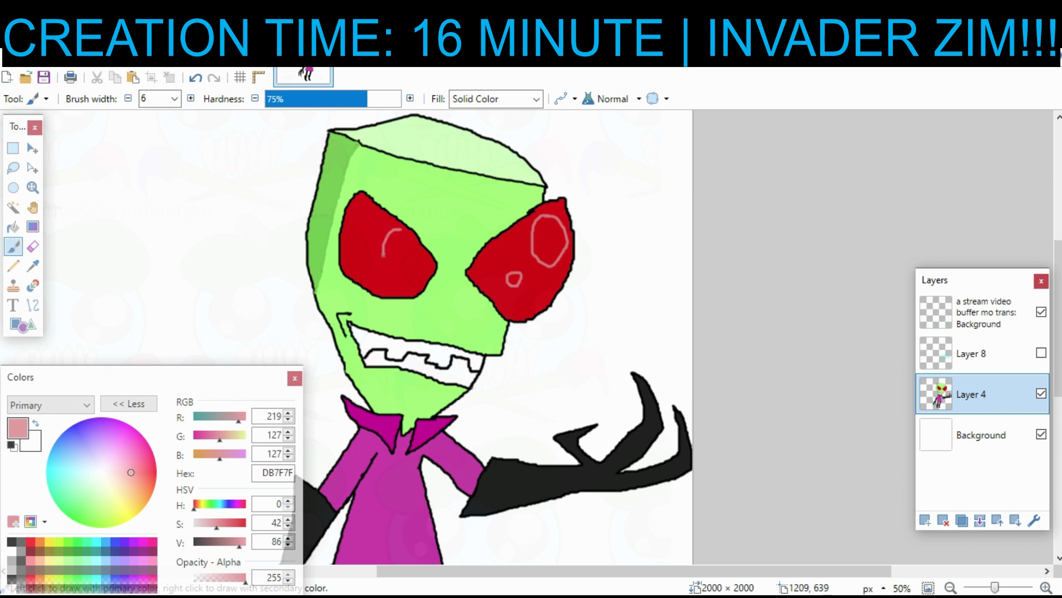
Step: Outline a large and a small highlight in the left eye and fill both eyes' highlights with pale red DB7F7F
{"action": "mouse_move", "coordinate": [383, 255]}
{"action": "left_mouse_down"}
{"action": "mouse_move", "coordinate": [403, 230]}
{"action": "mouse_move", "coordinate": [540, 200]}
{"action": "mouse_move", "coordinate": [491, 294]}
{"action": "left_mouse_up"}
{"action": "left_click", "coordinate": [13, 227]}
{"action": "left_click", "coordinate": [540, 239]}
{"action": "left_click", "coordinate": [514, 278]}
{"action": "left_click", "coordinate": [408, 249]}
{"action": "left_click", "coordinate": [380, 276]}
{"action": "left_click", "coordinate": [12, 247]}
{"action": "left_click", "coordinate": [12, 541]}
{"action": "left_click_drag", "start_coordinate": [585, 506], "coordinate": [633, 363]}
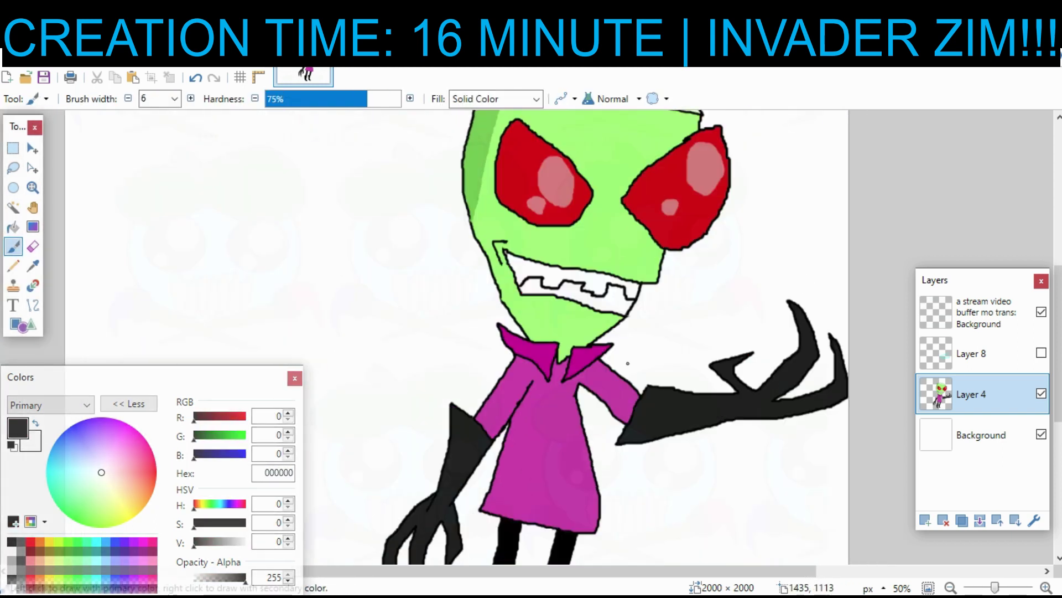
{"action": "left_click_drag", "start_coordinate": [150, 377], "coordinate": [151, 371]}
{"action": "left_click_drag", "start_coordinate": [475, 327], "coordinate": [439, 270]}
Step: Sample the dress's purple, darken it to 772864 and draw four curved stripes across the dress with the size 6 brush
{"action": "left_click", "coordinate": [33, 266]}
{"action": "left_click", "coordinate": [476, 333]}
{"action": "left_click", "coordinate": [13, 247]}
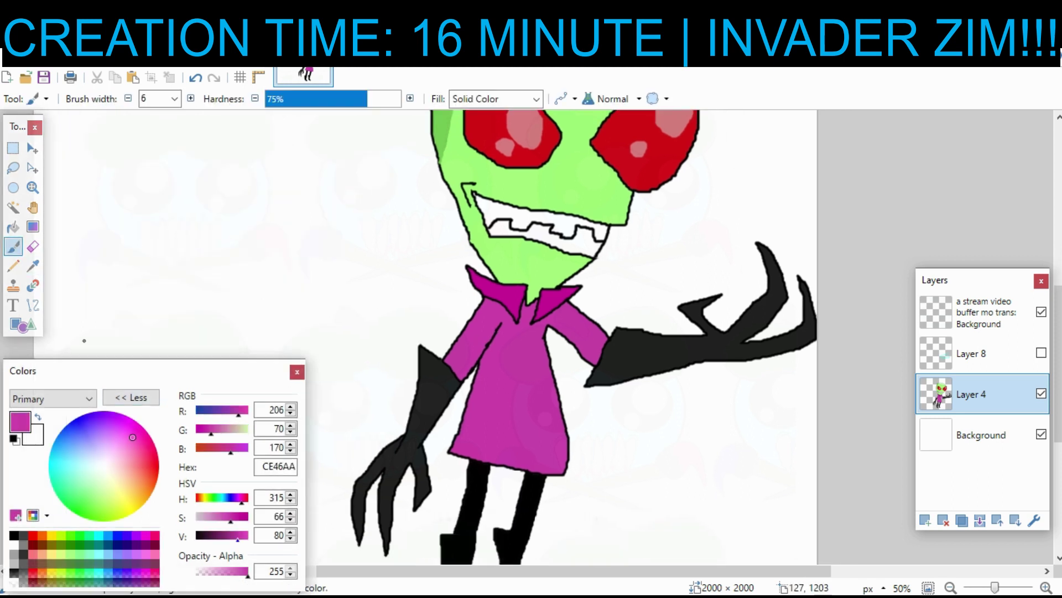
{"action": "left_click_drag", "start_coordinate": [238, 536], "coordinate": [221, 536]}
{"action": "mouse_move", "coordinate": [490, 345]}
{"action": "left_mouse_down"}
{"action": "mouse_move", "coordinate": [402, 297]}
{"action": "mouse_move", "coordinate": [457, 302]}
{"action": "left_mouse_up"}
{"action": "left_click_drag", "start_coordinate": [390, 322], "coordinate": [467, 340]}
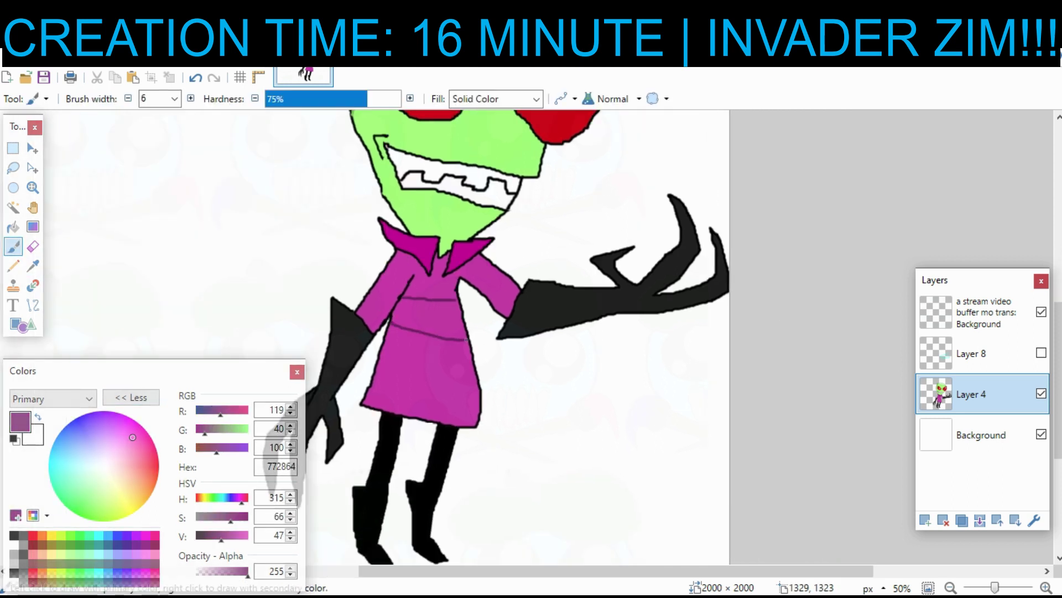
{"action": "left_click_drag", "start_coordinate": [381, 357], "coordinate": [476, 379]}
{"action": "left_click_drag", "start_coordinate": [367, 394], "coordinate": [476, 416]}
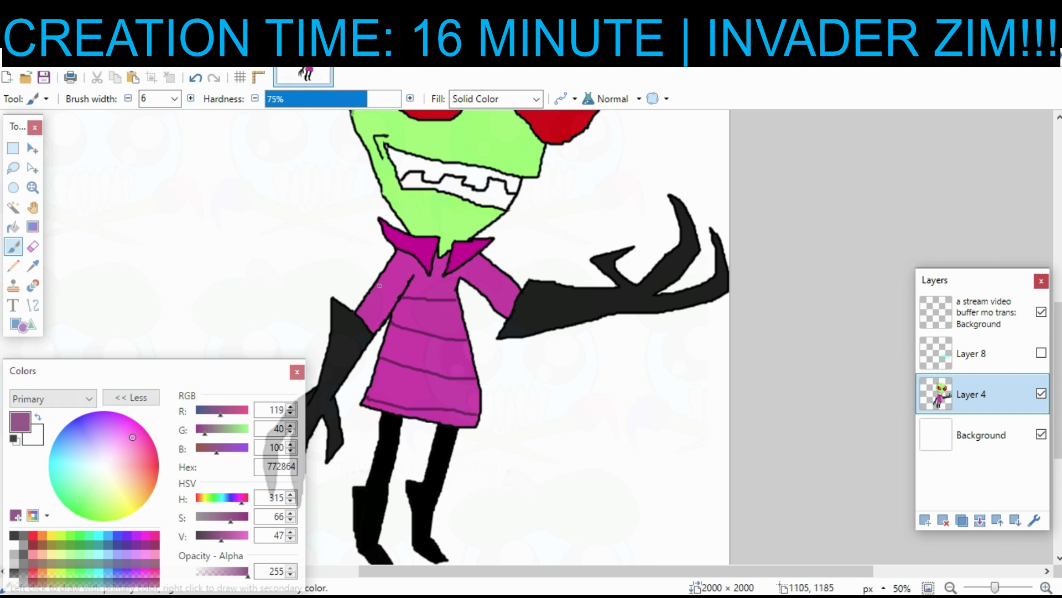
Step: Draw dark purple stripes across both sleeves to match the dress
{"action": "key", "text": "ctrl+z"}
{"action": "scroll", "coordinate": [508, 306], "scroll_direction": "up", "scroll_amount": 2}
{"action": "mouse_move", "coordinate": [494, 292]}
{"action": "left_mouse_down"}
{"action": "mouse_move", "coordinate": [492, 303]}
{"action": "mouse_move", "coordinate": [517, 291]}
{"action": "left_mouse_up"}
Step: Add a short black detail stroke at the wrist of the lowered glove
{"action": "left_click", "coordinate": [14, 535]}
{"action": "left_click_drag", "start_coordinate": [669, 328], "coordinate": [653, 338]}
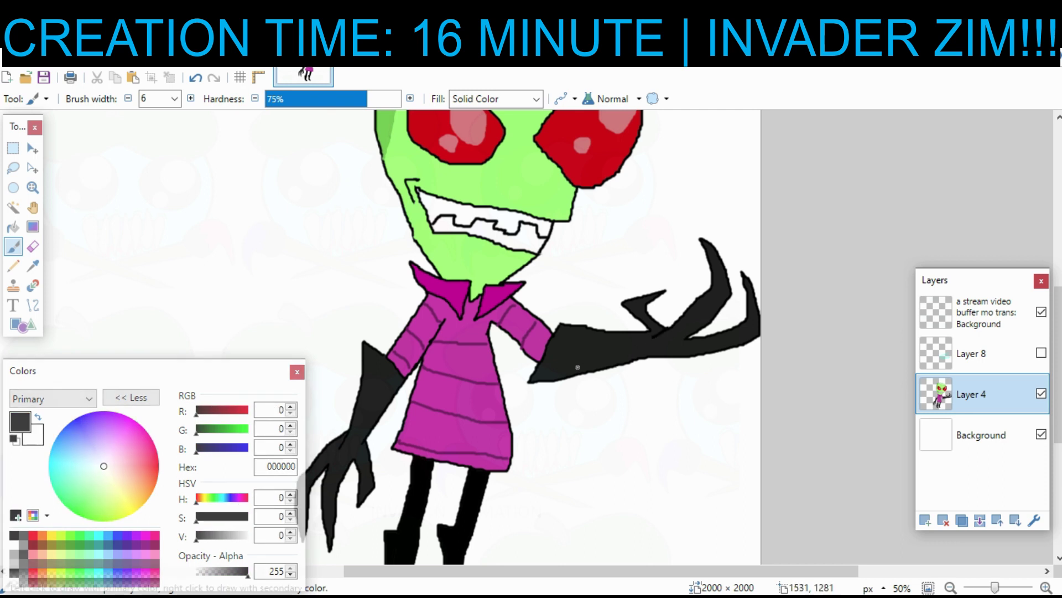
{"action": "left_click_drag", "start_coordinate": [577, 368], "coordinate": [639, 296]}
{"action": "key", "text": "ctrl+z"}
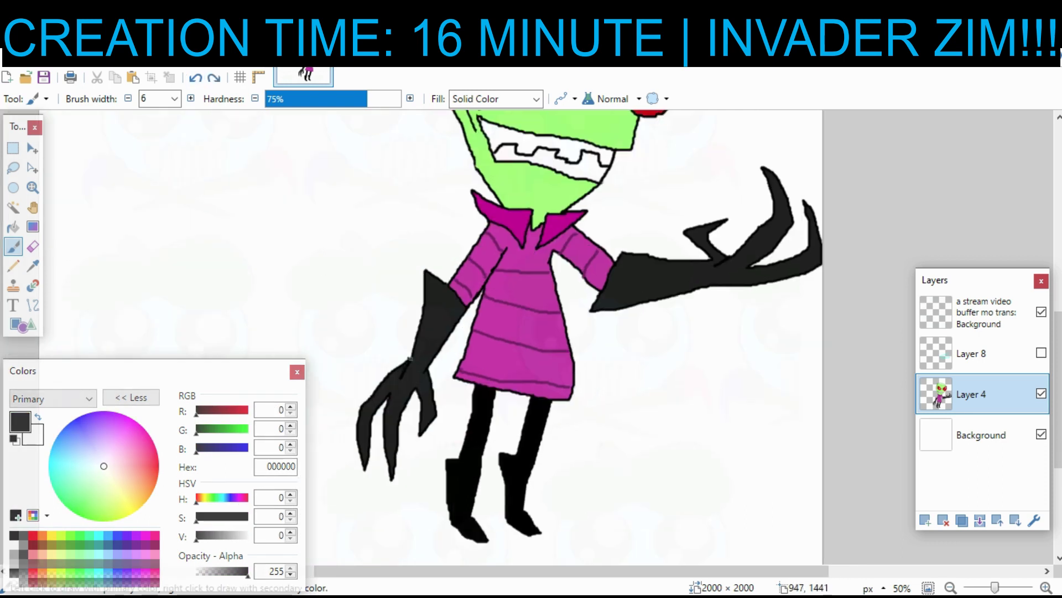
{"action": "left_click_drag", "start_coordinate": [403, 377], "coordinate": [410, 359]}
Step: Fill the upper and lower rows of teeth, trying pale yellow FFF1AD before settling on pale pink FFBFE2
{"action": "mouse_move", "coordinate": [601, 275]}
{"action": "left_mouse_down"}
{"action": "mouse_move", "coordinate": [473, 389]}
{"action": "mouse_move", "coordinate": [469, 431]}
{"action": "left_mouse_up"}
{"action": "mouse_move", "coordinate": [380, 266]}
{"action": "left_mouse_down"}
{"action": "mouse_move", "coordinate": [394, 370]}
{"action": "mouse_move", "coordinate": [405, 339]}
{"action": "left_mouse_up"}
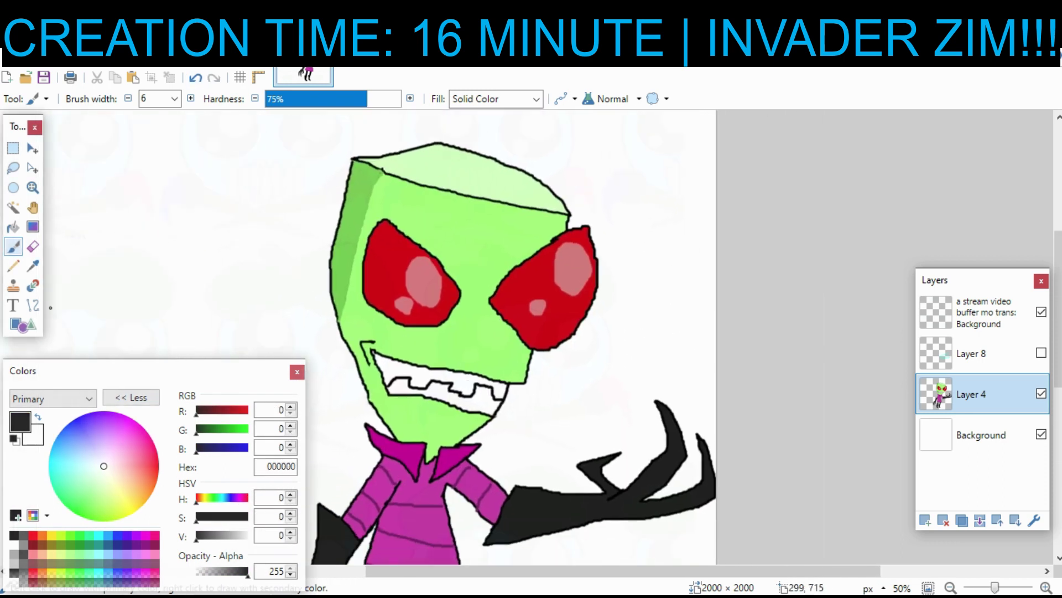
{"action": "left_click", "coordinate": [14, 226]}
{"action": "left_click", "coordinate": [33, 435]}
{"action": "left_click", "coordinate": [119, 485]}
{"action": "right_click", "coordinate": [424, 381]}
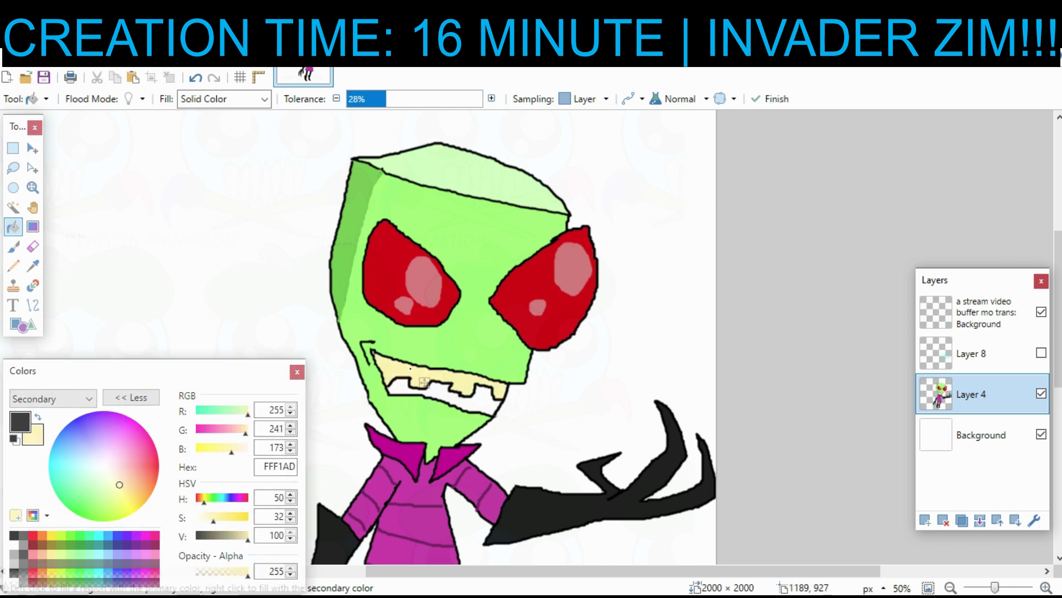
{"action": "left_click_drag", "start_coordinate": [245, 431], "coordinate": [210, 431]}
{"action": "left_click_drag", "start_coordinate": [234, 518], "coordinate": [210, 518]}
{"action": "right_click", "coordinate": [396, 391]}
{"action": "left_click_drag", "start_coordinate": [496, 293], "coordinate": [509, 265]}
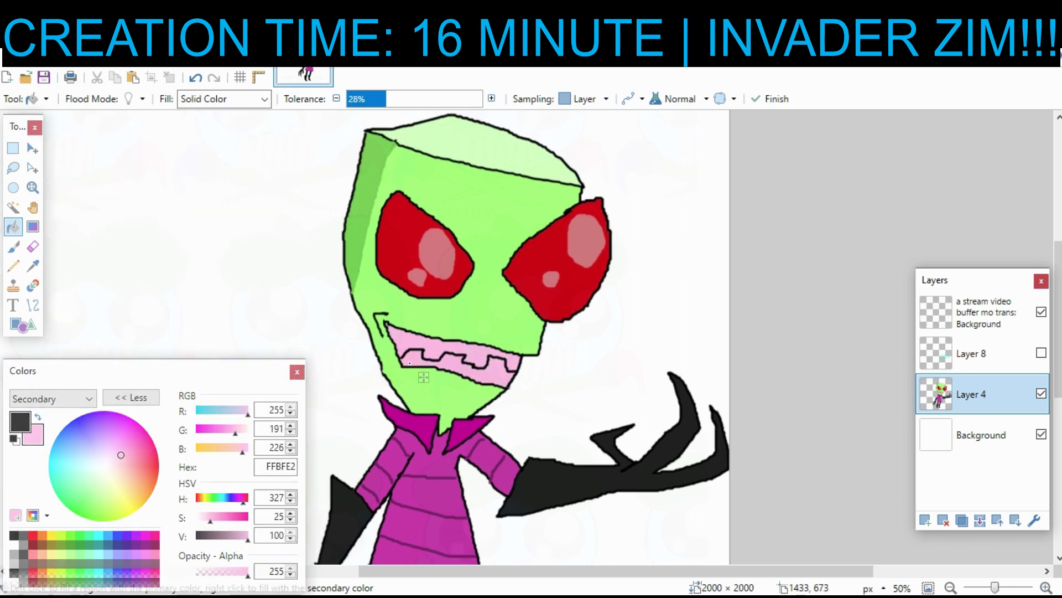
Step: Draw short black frown lines between the two eyes with the brush width at 6
{"action": "scroll", "coordinate": [424, 377], "scroll_direction": "up", "scroll_amount": 2}
{"action": "key", "text": "b"}
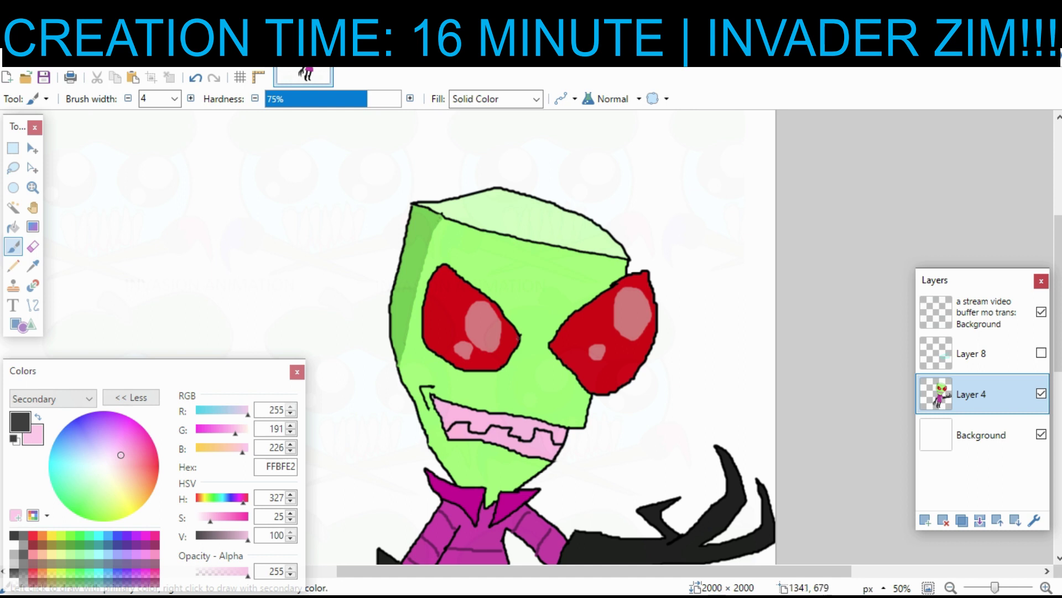
{"action": "key", "text": "ctrl+z"}
{"action": "left_click", "coordinate": [191, 99]}
{"action": "left_click_drag", "start_coordinate": [528, 323], "coordinate": [524, 342]}
{"action": "left_click_drag", "start_coordinate": [557, 285], "coordinate": [576, 367]}
{"action": "left_click", "coordinate": [191, 99]}
Step: Outline a rounded backpack with spots behind the character's back, below the head
{"action": "left_click_drag", "start_coordinate": [310, 354], "coordinate": [480, 171]}
{"action": "mouse_move", "coordinate": [546, 401]}
{"action": "left_mouse_down"}
{"action": "mouse_move", "coordinate": [498, 356]}
{"action": "mouse_move", "coordinate": [538, 405]}
{"action": "left_mouse_up"}
{"action": "scroll", "coordinate": [556, 221], "scroll_direction": "down", "scroll_amount": 1}
{"action": "left_click_drag", "start_coordinate": [631, 326], "coordinate": [595, 405]}
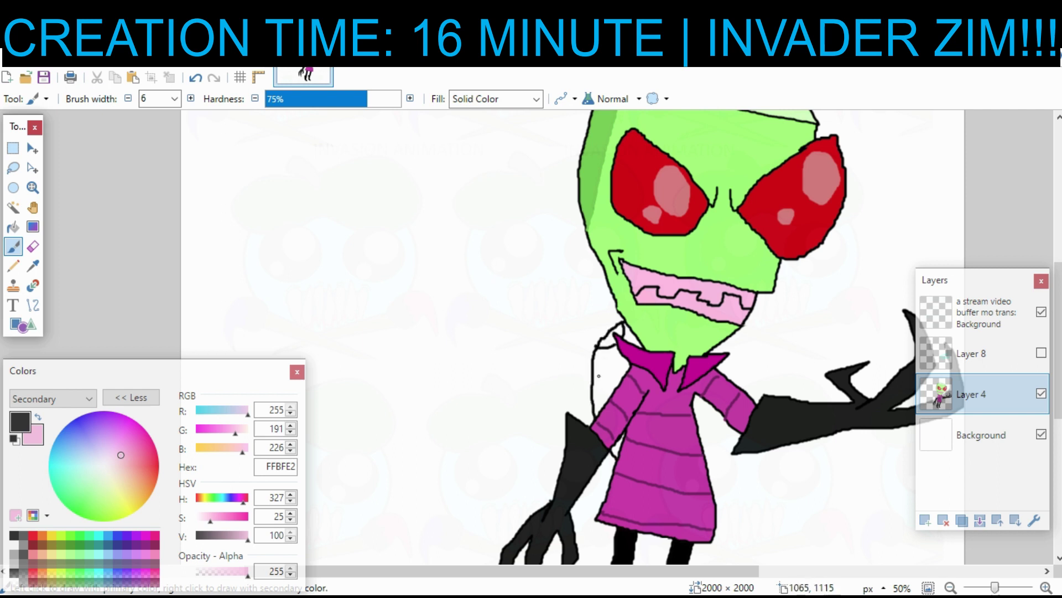
{"action": "scroll", "coordinate": [637, 307], "scroll_direction": "up", "scroll_amount": 3}
{"action": "mouse_move", "coordinate": [636, 308]}
{"action": "left_mouse_down"}
{"action": "mouse_move", "coordinate": [648, 244]}
{"action": "mouse_move", "coordinate": [457, 205]}
{"action": "left_mouse_up"}
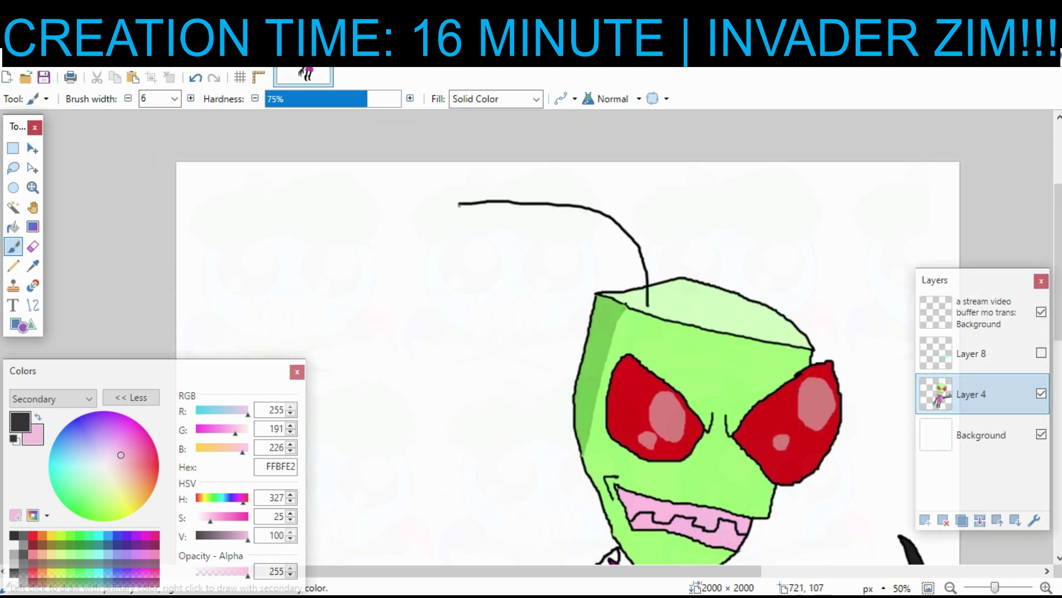
{"action": "key", "text": "ctrl+z"}
Step: Outline two long, bent, pointed antennae rising from the top of the head and erase the stray and overlapping lines
{"action": "mouse_move", "coordinate": [656, 300]}
{"action": "left_mouse_down"}
{"action": "mouse_move", "coordinate": [424, 292]}
{"action": "mouse_move", "coordinate": [419, 528]}
{"action": "mouse_move", "coordinate": [406, 470]}
{"action": "mouse_move", "coordinate": [431, 305]}
{"action": "mouse_move", "coordinate": [519, 228]}
{"action": "mouse_move", "coordinate": [633, 299]}
{"action": "mouse_move", "coordinate": [641, 283]}
{"action": "mouse_move", "coordinate": [512, 185]}
{"action": "mouse_move", "coordinate": [420, 337]}
{"action": "mouse_move", "coordinate": [468, 497]}
{"action": "mouse_move", "coordinate": [472, 471]}
{"action": "mouse_move", "coordinate": [431, 392]}
{"action": "mouse_move", "coordinate": [484, 251]}
{"action": "mouse_move", "coordinate": [555, 237]}
{"action": "mouse_move", "coordinate": [635, 295]}
{"action": "left_mouse_up"}
{"action": "scroll", "coordinate": [655, 300], "scroll_direction": "right", "scroll_amount": 2}
{"action": "left_click", "coordinate": [32, 246]}
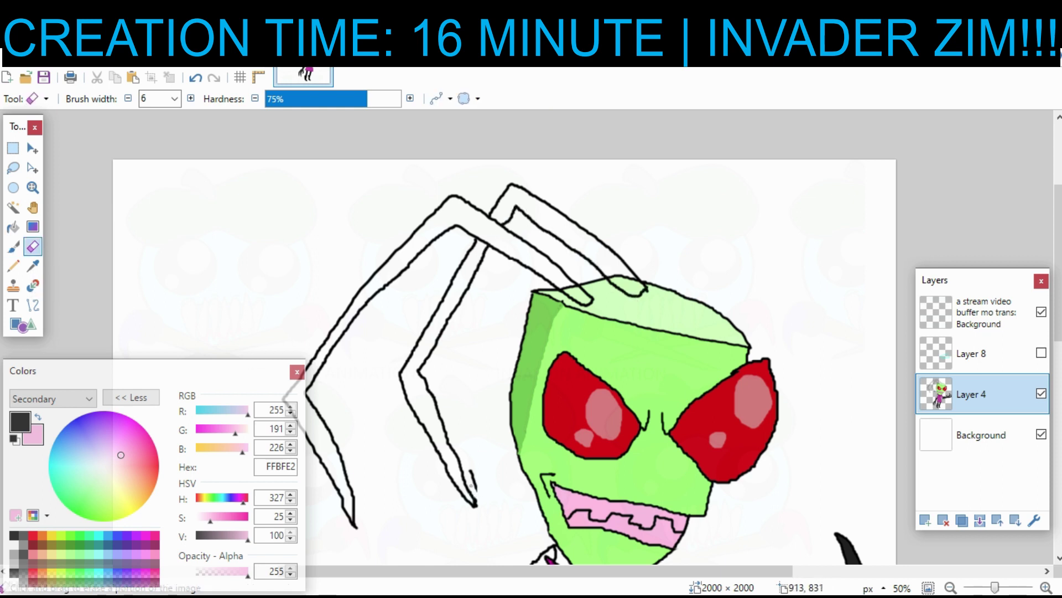
{"action": "left_click_drag", "start_coordinate": [567, 291], "coordinate": [409, 298]}
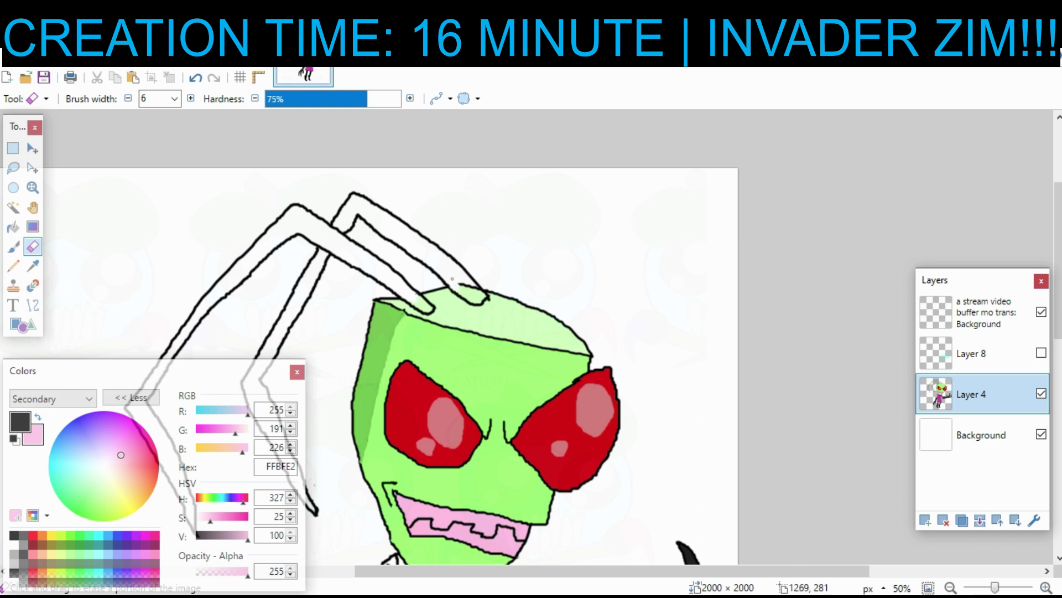
{"action": "left_click_drag", "start_coordinate": [331, 313], "coordinate": [486, 213]}
Step: Fill both antennae with very dark green 0D190D at 39% tolerance and paint over the unfilled bases on the head
{"action": "left_click", "coordinate": [20, 422]}
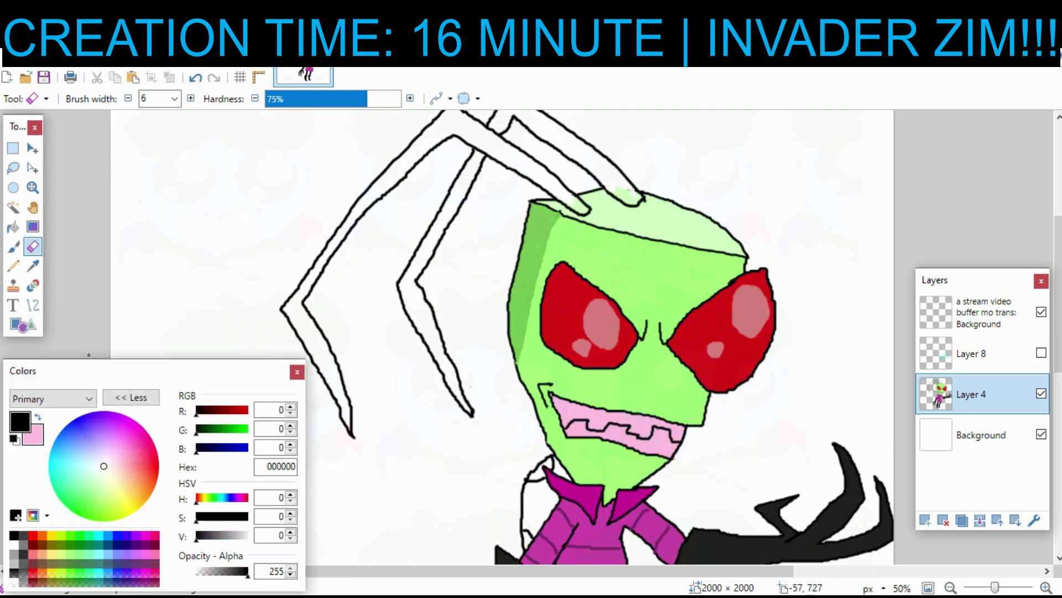
{"action": "left_click", "coordinate": [205, 535]}
{"action": "left_click", "coordinate": [213, 430]}
{"action": "left_click", "coordinate": [13, 226]}
{"action": "mouse_move", "coordinate": [369, 235]}
{"action": "left_mouse_down"}
{"action": "mouse_move", "coordinate": [351, 311]}
{"action": "mouse_move", "coordinate": [400, 283]}
{"action": "mouse_move", "coordinate": [409, 310]}
{"action": "left_mouse_up"}
{"action": "left_click", "coordinate": [421, 212]}
{"action": "left_click_drag", "start_coordinate": [211, 536], "coordinate": [202, 536]}
{"action": "left_click", "coordinate": [400, 100]}
{"action": "left_click", "coordinate": [456, 353]}
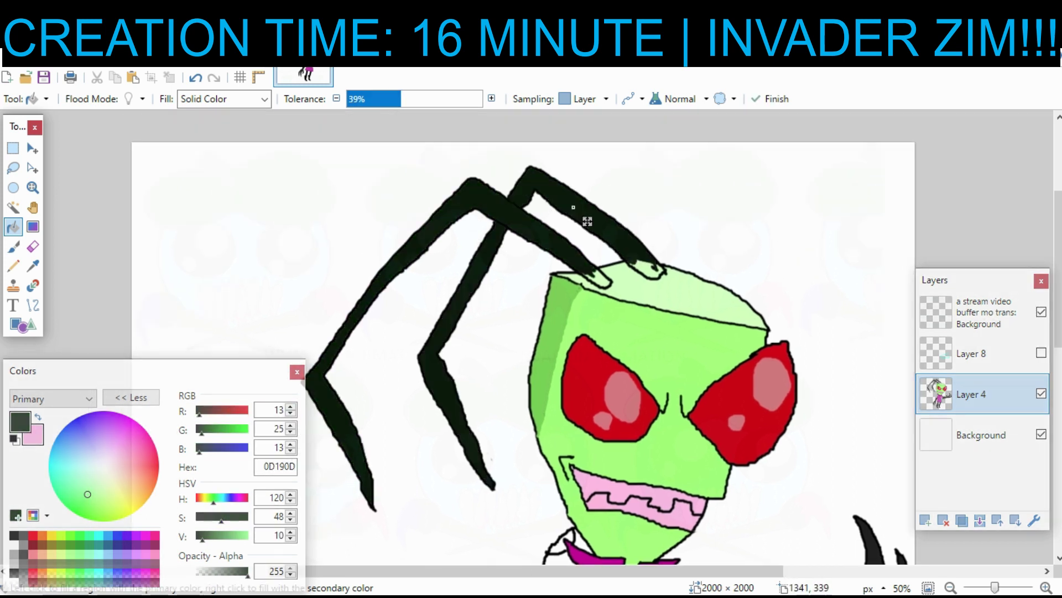
{"action": "key", "text": "b"}
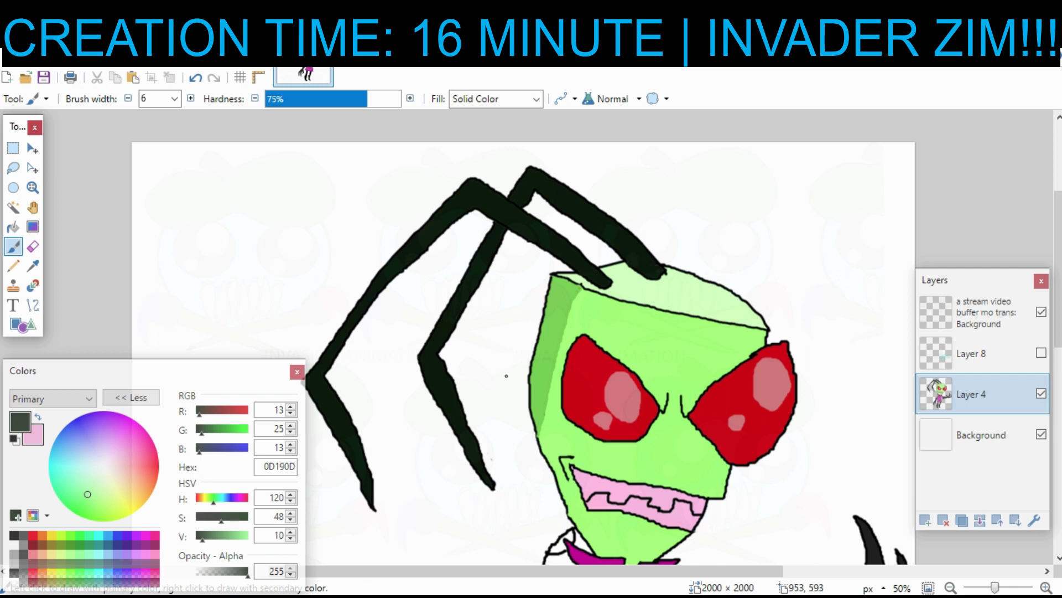
Step: Fill the backpack with grey-green 99A899 and its spots with pale pink FFBFE2
{"action": "scroll", "coordinate": [506, 376], "scroll_direction": "down", "scroll_amount": 3}
{"action": "key", "text": "f"}
{"action": "left_click", "coordinate": [541, 415]}
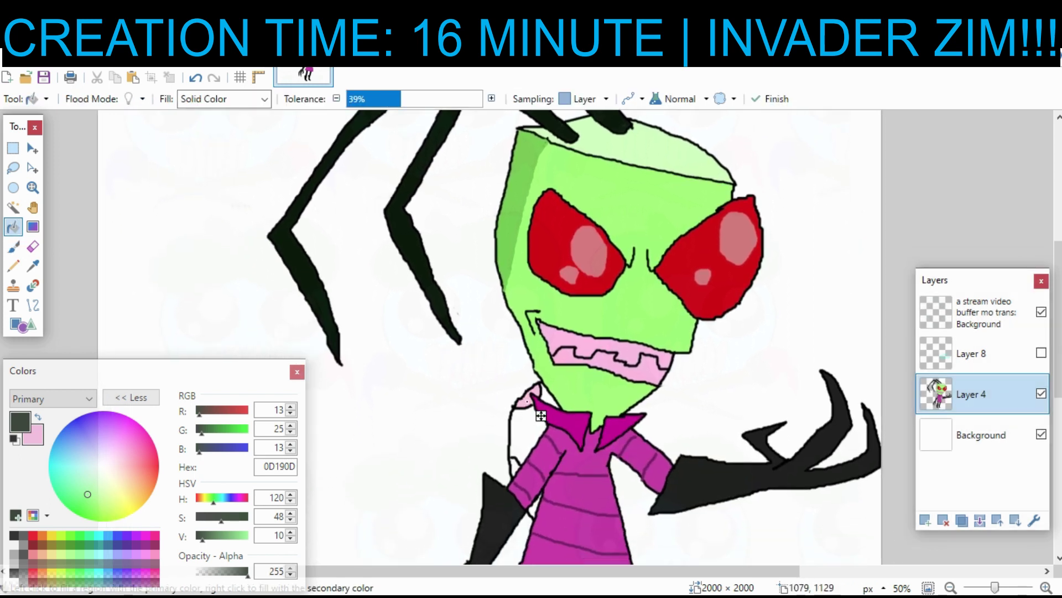
{"action": "right_click", "coordinate": [516, 466]}
{"action": "left_click", "coordinate": [518, 431]}
{"action": "left_click_drag", "start_coordinate": [221, 517], "coordinate": [200, 516]}
{"action": "left_click_drag", "start_coordinate": [203, 536], "coordinate": [230, 536]}
{"action": "left_click", "coordinate": [547, 396]}
Step: Sample the glove's dark grey 212121 and trace inner outlines on the black legs above the boots
{"action": "scroll", "coordinate": [560, 410], "scroll_direction": "down", "scroll_amount": 3}
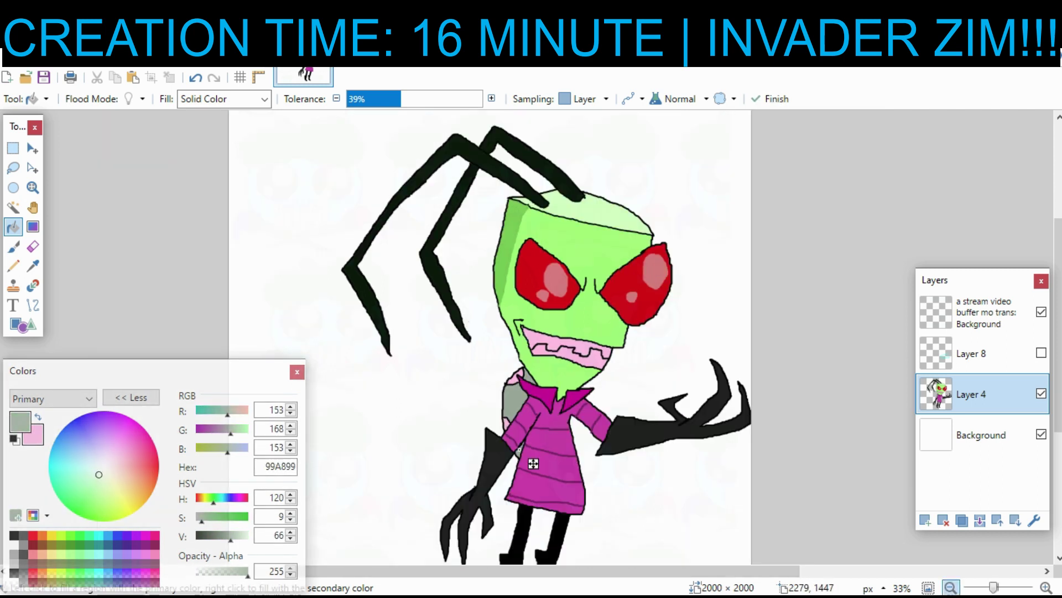
{"action": "left_click", "coordinate": [767, 348]}
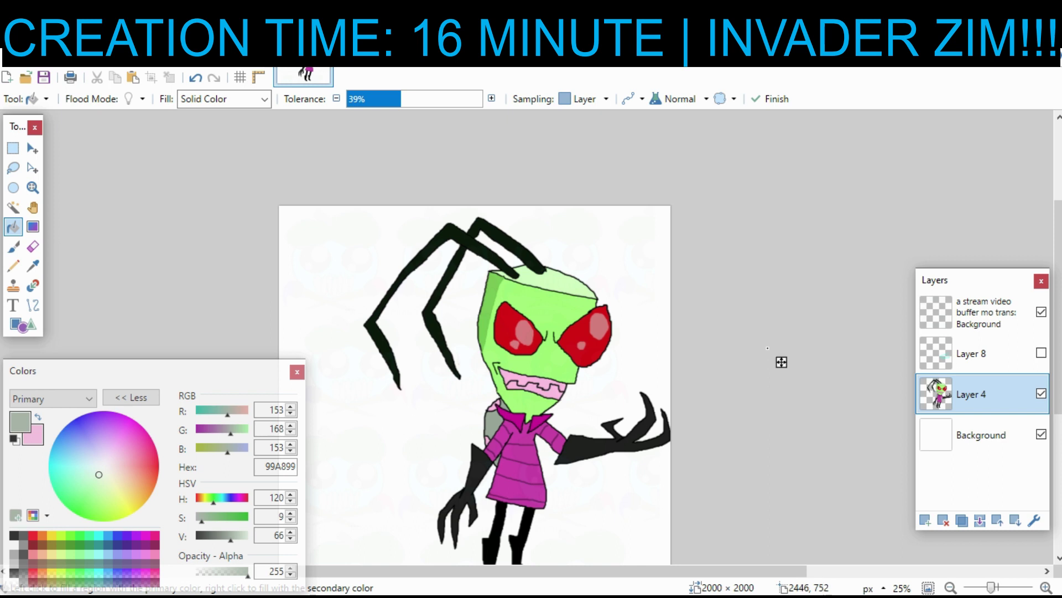
{"action": "left_click_drag", "start_coordinate": [768, 349], "coordinate": [758, 274]}
{"action": "scroll", "coordinate": [481, 412], "scroll_direction": "up", "scroll_amount": 3}
{"action": "left_click_drag", "start_coordinate": [642, 280], "coordinate": [602, 186]}
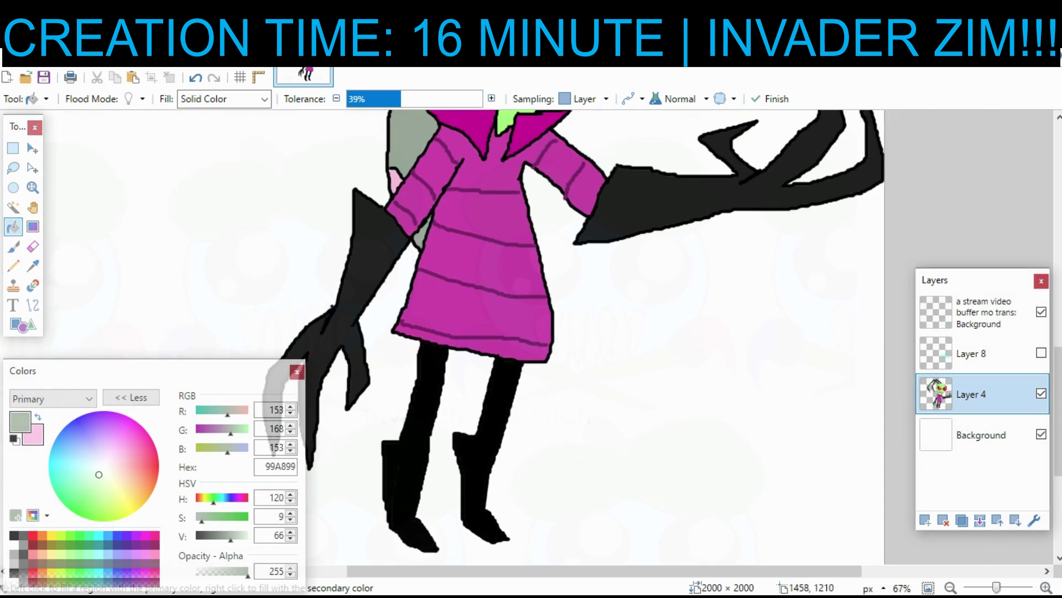
{"action": "left_click", "coordinate": [33, 266]}
{"action": "left_click", "coordinate": [363, 266]}
{"action": "key", "text": "b"}
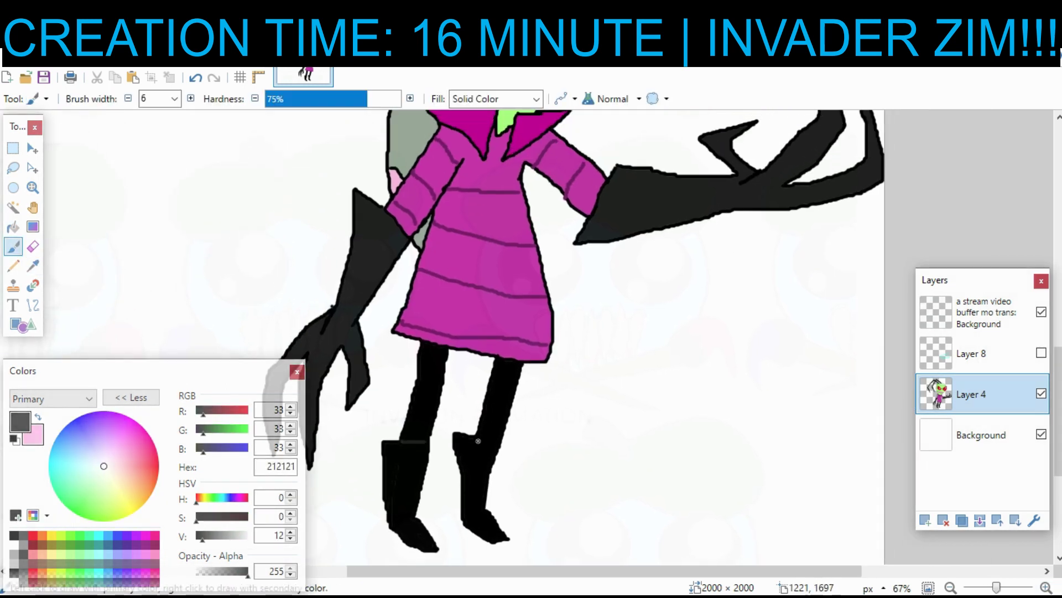
{"action": "left_click_drag", "start_coordinate": [478, 441], "coordinate": [500, 438]}
{"action": "left_click_drag", "start_coordinate": [411, 428], "coordinate": [421, 371]}
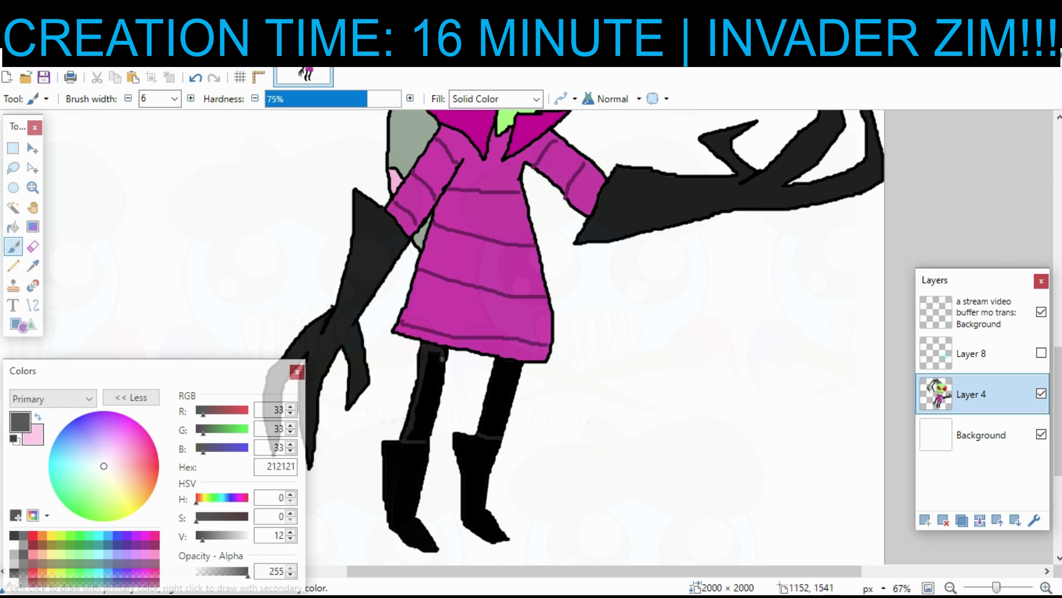
{"action": "mouse_move", "coordinate": [425, 428]}
{"action": "left_mouse_down"}
{"action": "mouse_move", "coordinate": [424, 441]}
{"action": "mouse_move", "coordinate": [481, 426]}
{"action": "left_mouse_up"}
Step: Fill both legs above the boots with dark grey 212121
{"action": "left_click", "coordinate": [13, 227]}
{"action": "left_click", "coordinate": [434, 415]}
{"action": "key", "text": "ctrl+z"}
{"action": "left_click", "coordinate": [422, 399]}
{"action": "left_click", "coordinate": [13, 247]}
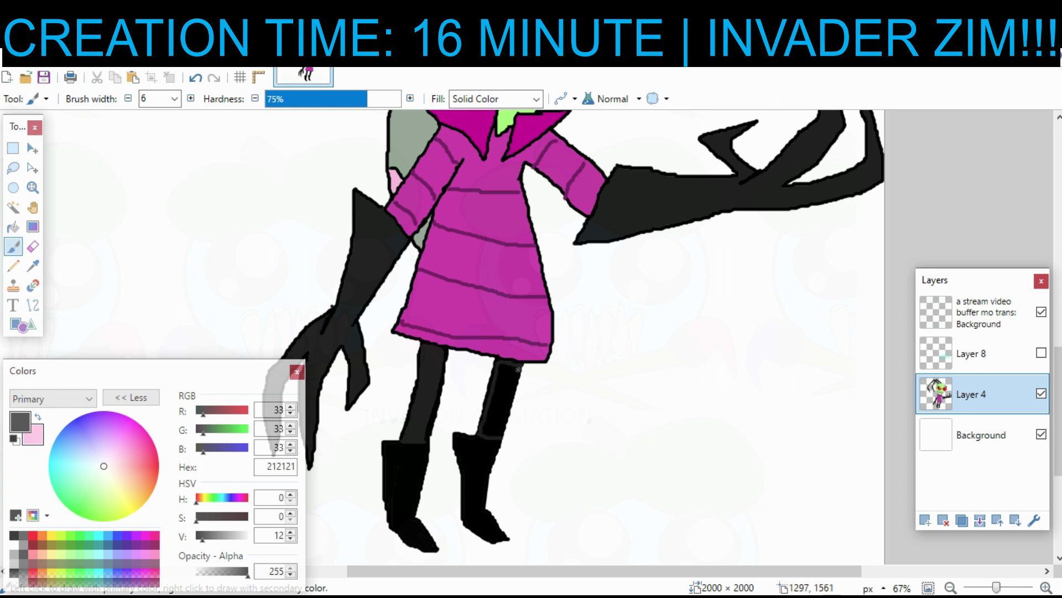
{"action": "left_click", "coordinate": [13, 228]}
{"action": "left_click", "coordinate": [499, 415]}
Step: Draw dark grey ankle creases on the boots and clean up the toe edges with the eraser
{"action": "mouse_move", "coordinate": [657, 435]}
{"action": "left_mouse_down"}
{"action": "mouse_move", "coordinate": [653, 540]}
{"action": "mouse_move", "coordinate": [734, 422]}
{"action": "mouse_move", "coordinate": [727, 435]}
{"action": "left_mouse_up"}
{"action": "left_click_drag", "start_coordinate": [583, 430], "coordinate": [579, 432]}
{"action": "key", "text": "b"}
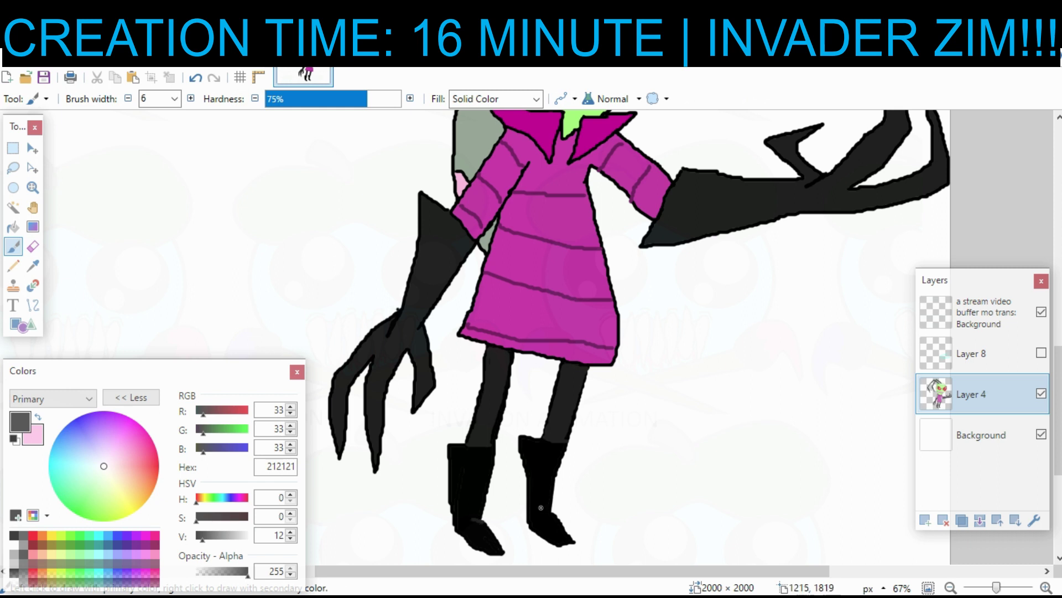
{"action": "left_click_drag", "start_coordinate": [541, 508], "coordinate": [553, 511]}
{"action": "mouse_move", "coordinate": [621, 415]}
{"action": "left_mouse_down"}
{"action": "mouse_move", "coordinate": [621, 423]}
{"action": "mouse_move", "coordinate": [625, 400]}
{"action": "left_mouse_up"}
{"action": "left_click", "coordinate": [33, 246]}
{"action": "left_click_drag", "start_coordinate": [555, 532], "coordinate": [583, 538]}
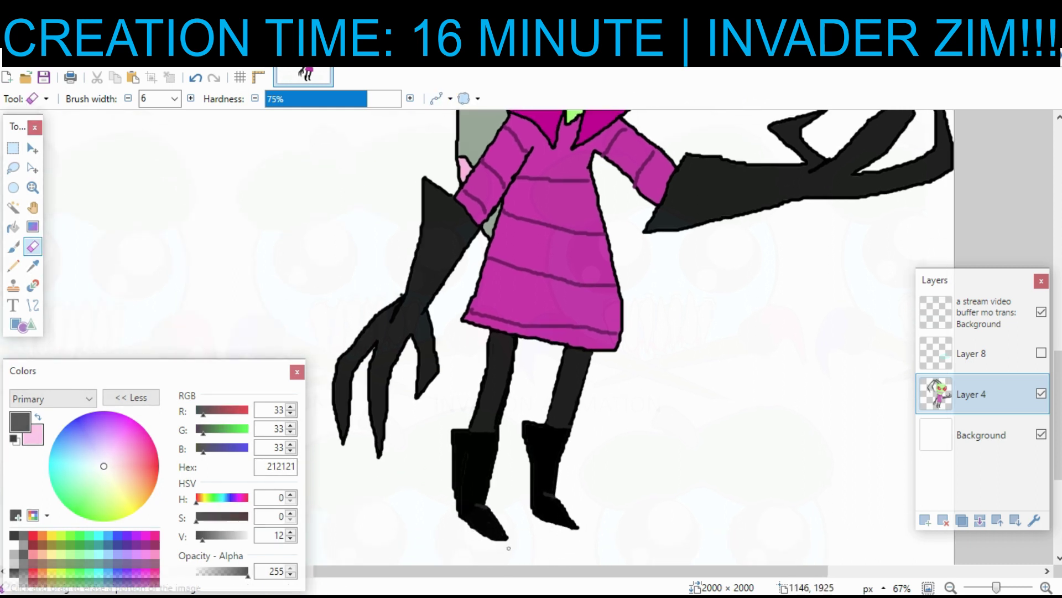
Step: Recolour the background's radial gradient with magenta FF00F2 in the centre and muted purple 5B4158 at the edge
{"action": "scroll", "coordinate": [716, 422], "scroll_direction": "down", "scroll_amount": 4}
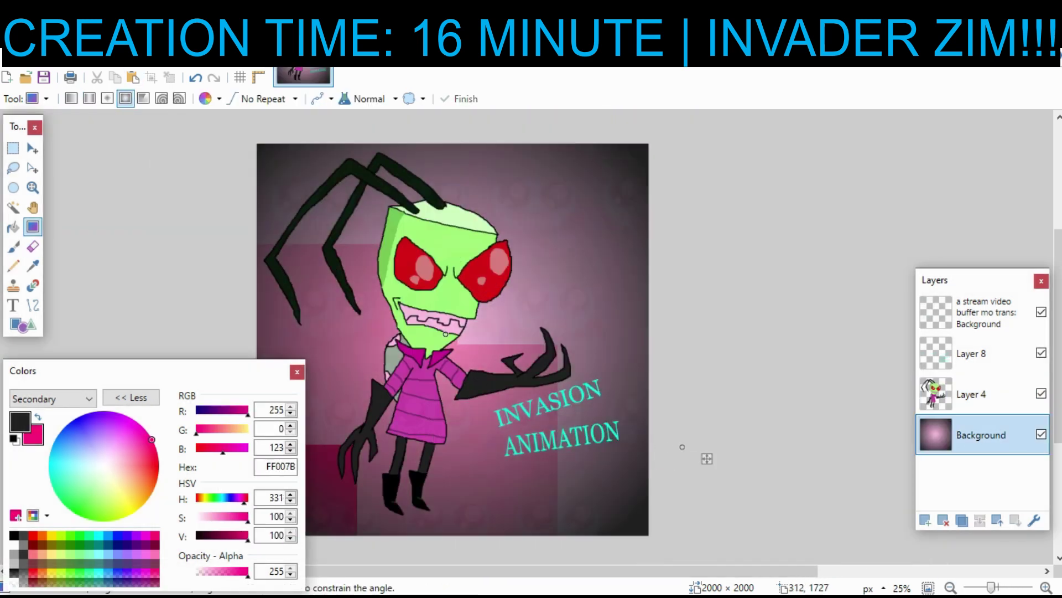
{"action": "mouse_move", "coordinate": [152, 439]}
{"action": "left_mouse_down"}
{"action": "mouse_move", "coordinate": [158, 460]}
{"action": "mouse_move", "coordinate": [133, 420]}
{"action": "left_mouse_up"}
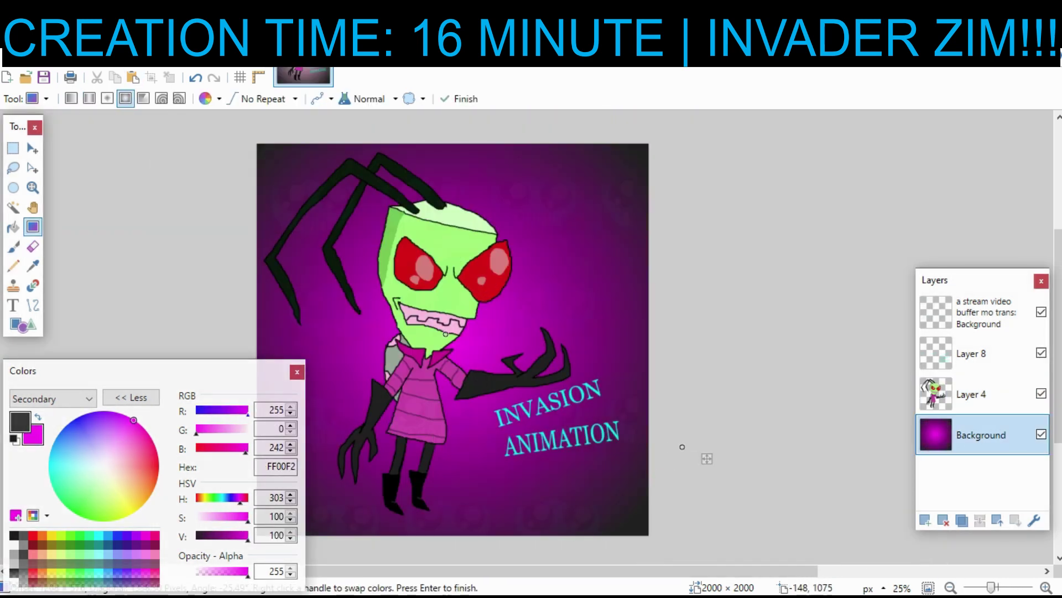
{"action": "left_click", "coordinate": [20, 422]}
{"action": "left_click", "coordinate": [146, 429]}
{"action": "left_click_drag", "start_coordinate": [203, 536], "coordinate": [215, 536]}
{"action": "left_click", "coordinate": [117, 449]}
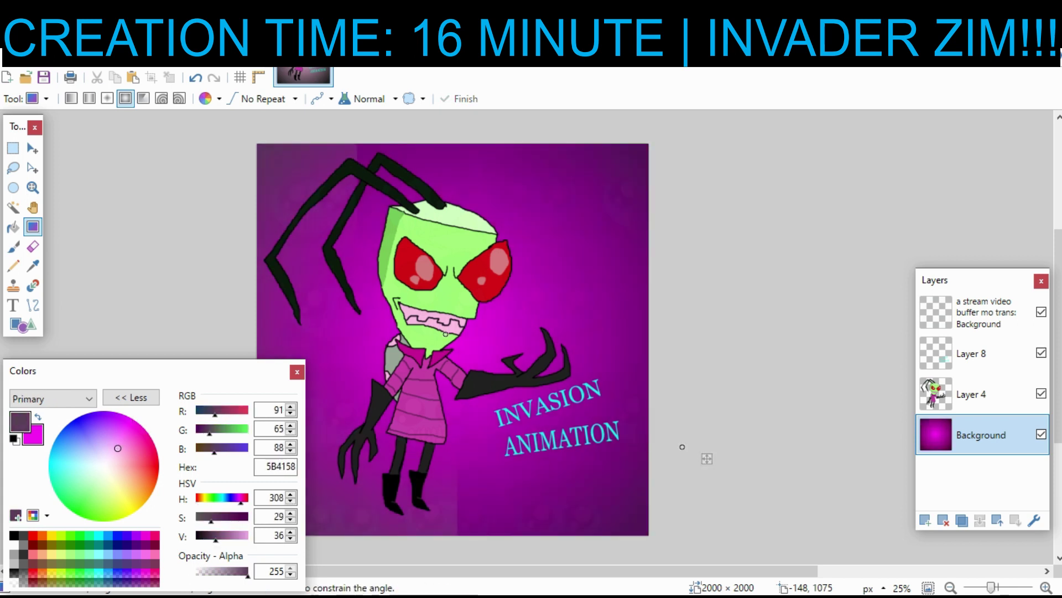
Step: Rework the radial gradient with dark purple at the centre near the chin and a darker magenta around it
{"action": "left_click_drag", "start_coordinate": [682, 447], "coordinate": [622, 259]}
{"action": "left_click_drag", "start_coordinate": [449, 354], "coordinate": [435, 384]}
{"action": "left_click", "coordinate": [37, 437]}
{"action": "left_click_drag", "start_coordinate": [248, 536], "coordinate": [239, 517]}
{"action": "left_click", "coordinate": [20, 422]}
{"action": "left_click_drag", "start_coordinate": [435, 384], "coordinate": [429, 336]}
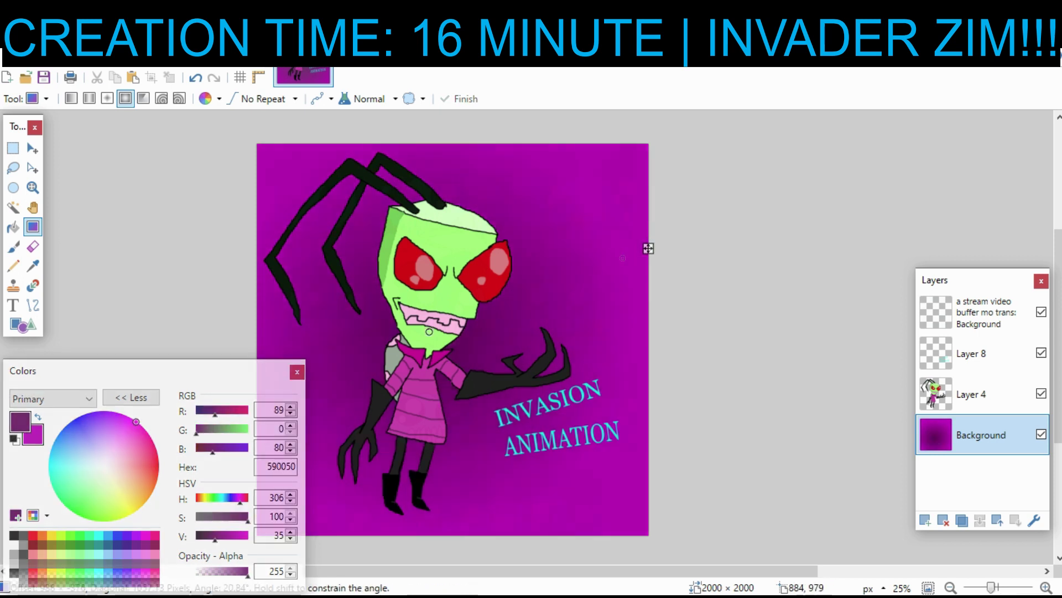
Step: Darken the gradient's centre to 4C0044 and extend its outer end just past the canvas edge
{"action": "left_click_drag", "start_coordinate": [214, 536], "coordinate": [201, 536]}
{"action": "left_click_drag", "start_coordinate": [622, 258], "coordinate": [680, 255]}
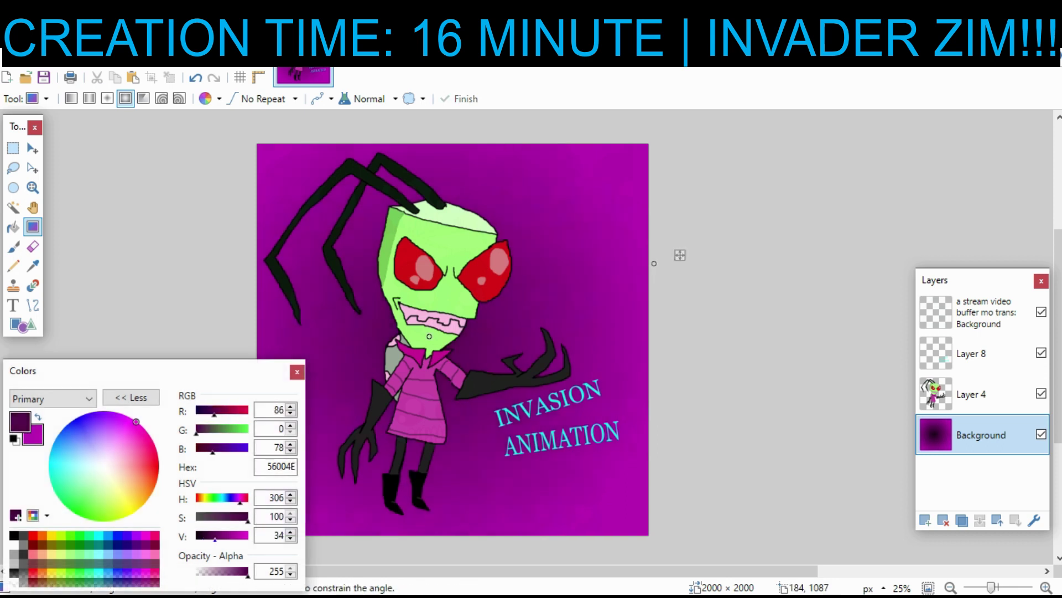
{"action": "key", "text": "b"}
{"action": "scroll", "coordinate": [213, 220], "scroll_direction": "left", "scroll_amount": 3}
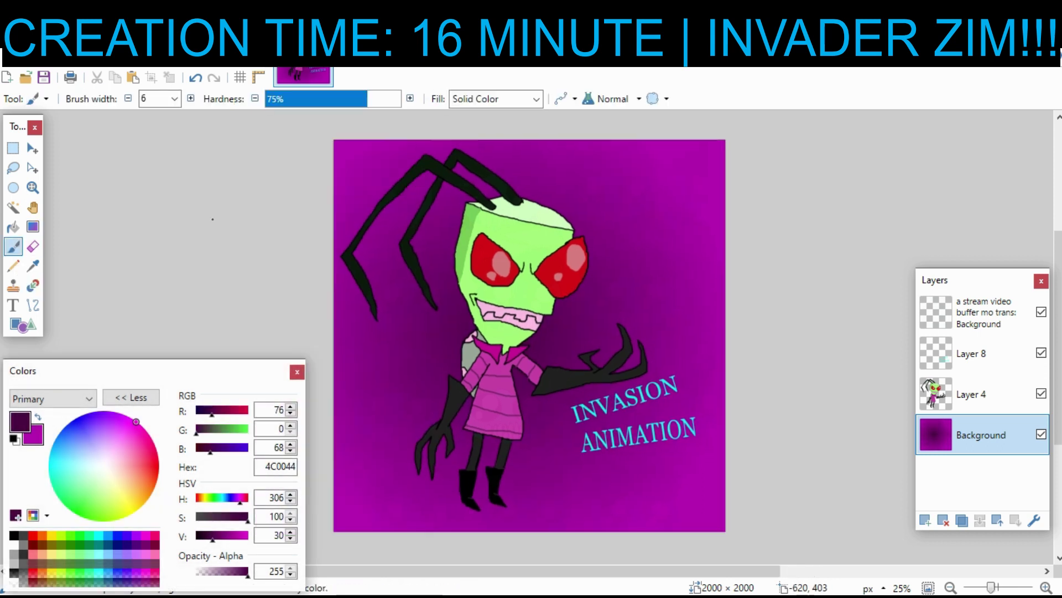